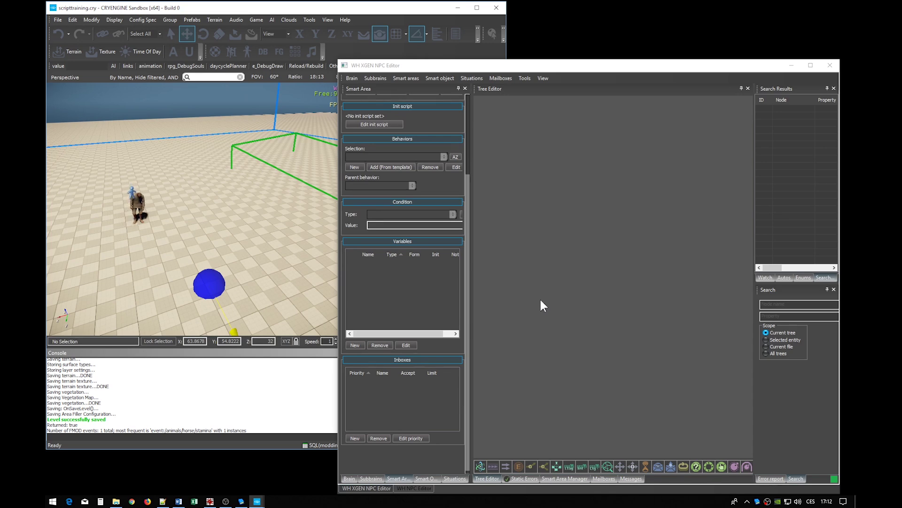
Switch Notepad++ to the user.cfg settings file and skim the settings from line 12 down
click(162, 502)
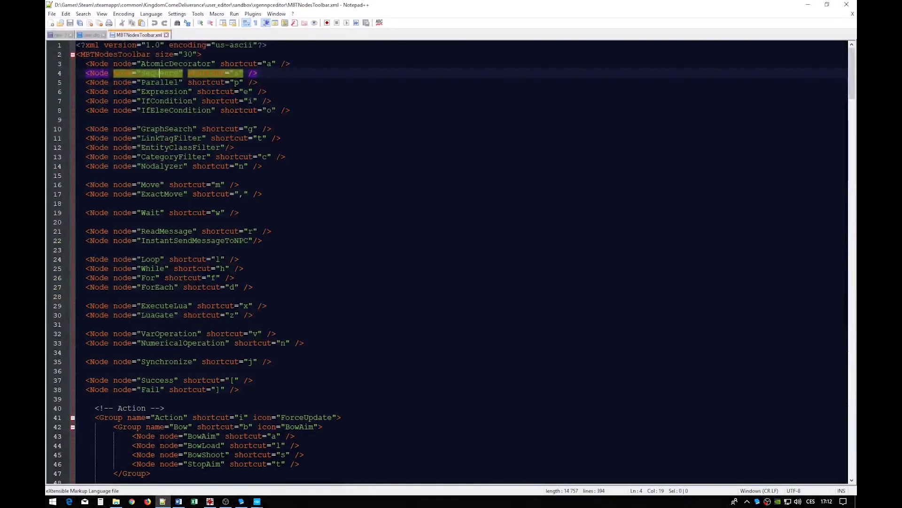
click(91, 35)
drag(189, 296, 76, 147)
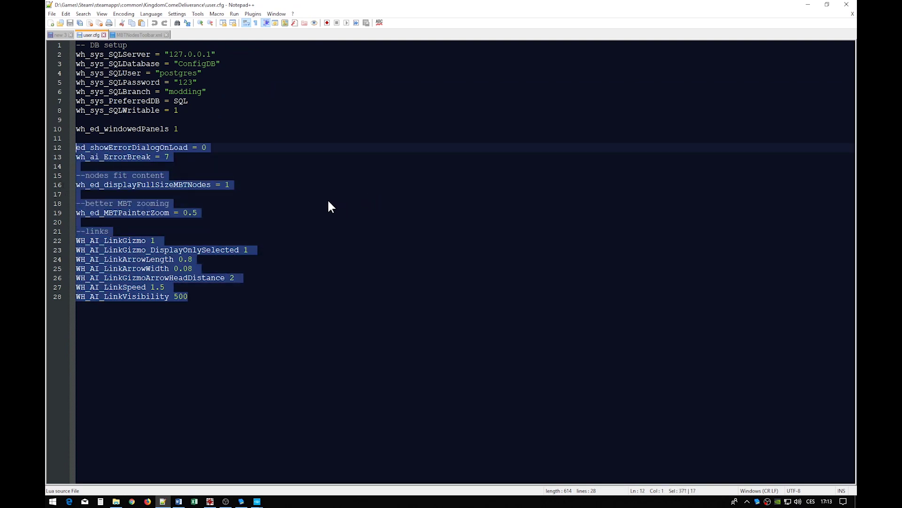
key(Down)
key(End)
Review ed_showErrorDialogOnLoad, wh_ai_ErrorBreak and the wh_ed_displayFullSizeMBTNodes value
key(Up)
key(End)
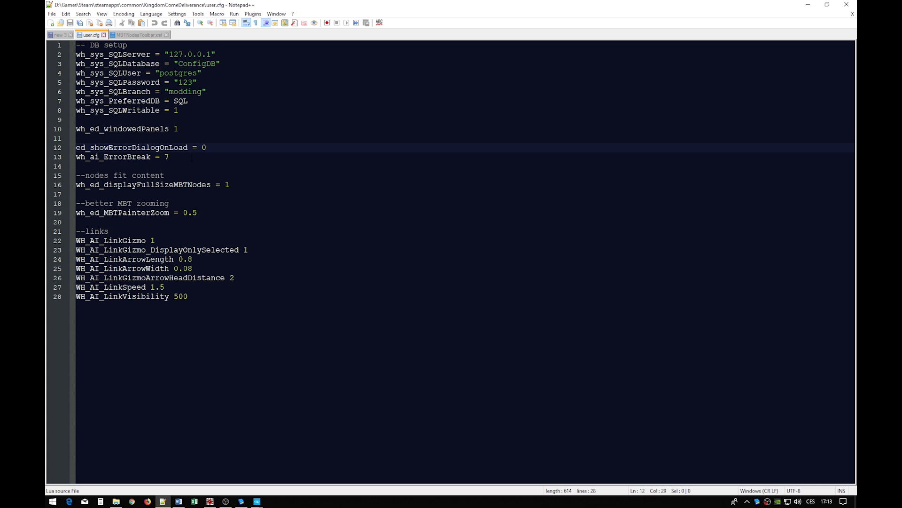
key(Down)
key(shift+Home)
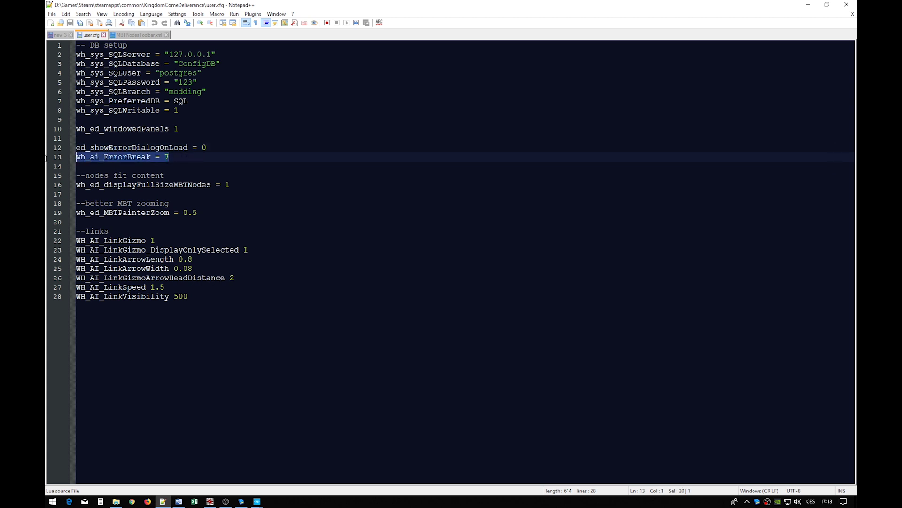
key(Down)
key(Down)
key(Down)
key(End)
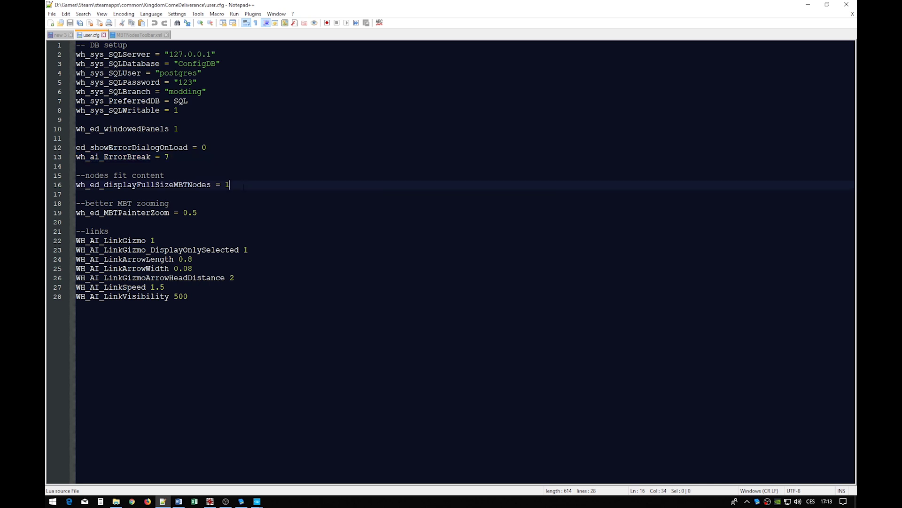
key(shift+Left)
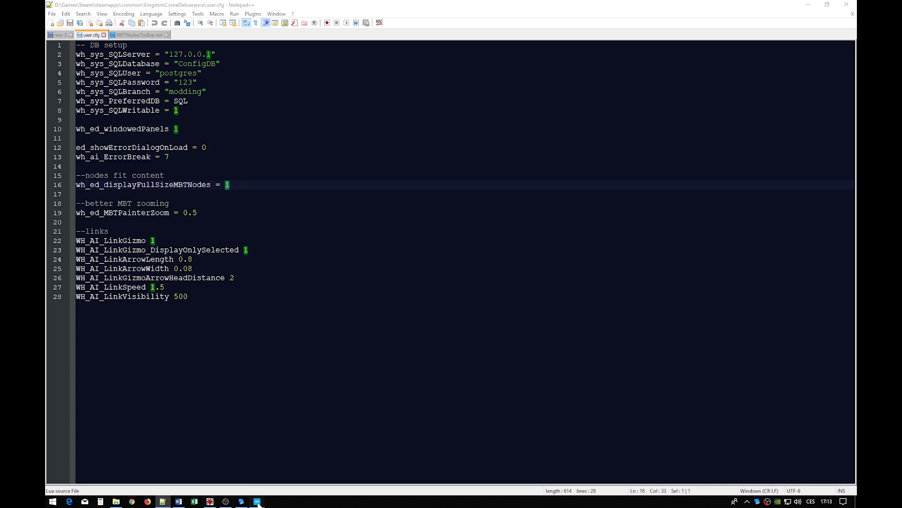
Select the NPC in Sandbox to load its onUpdate tree and edit the CallBehavior BehaviorName
click(295, 449)
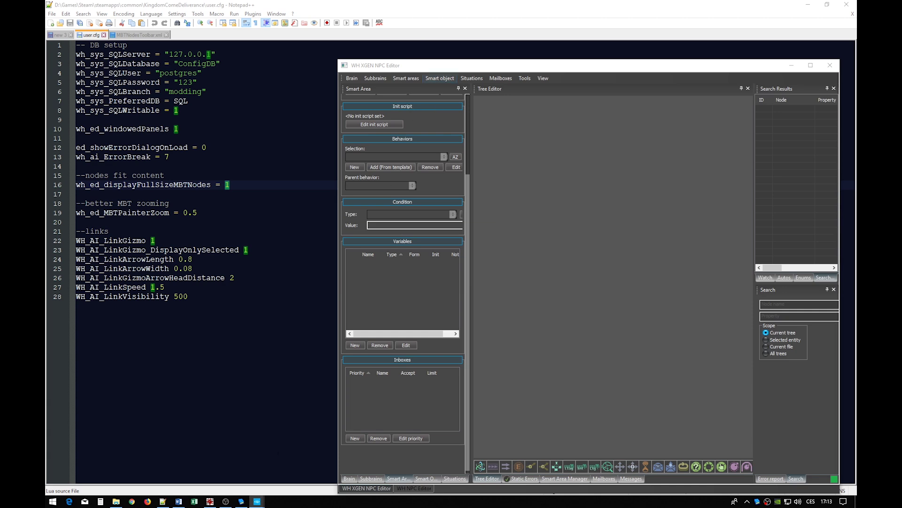
mouse_move(257, 501)
click(211, 431)
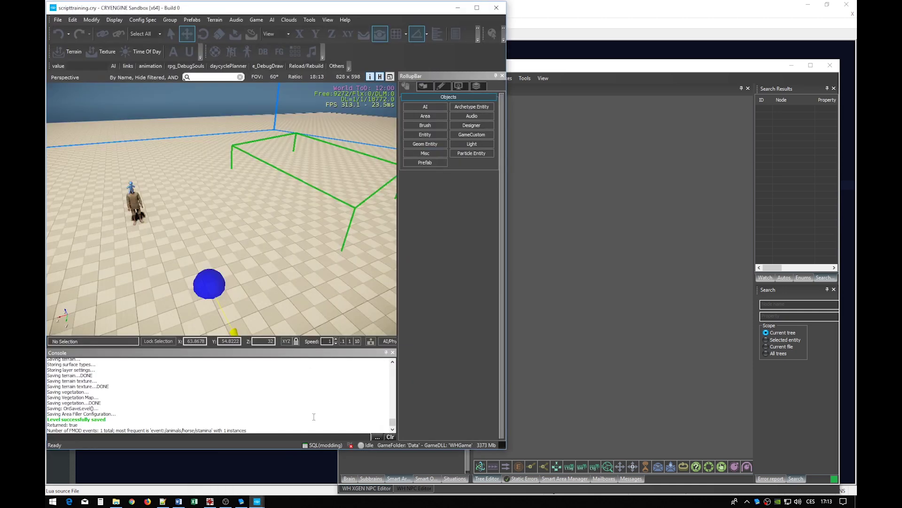
click(134, 201)
click(607, 359)
scroll(608, 286, up, 1)
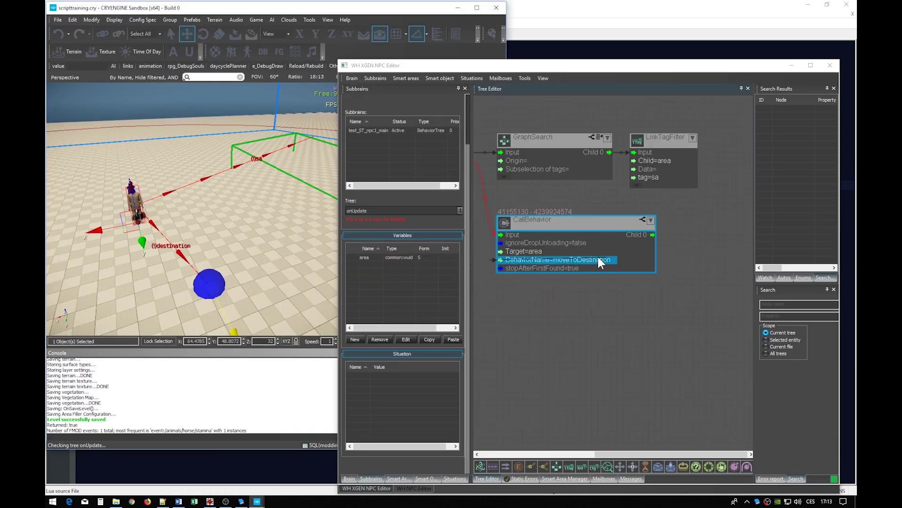
double_click(597, 256)
text(fbdshjfbsdkhjfgskjhfgshfgsj)
key(Return)
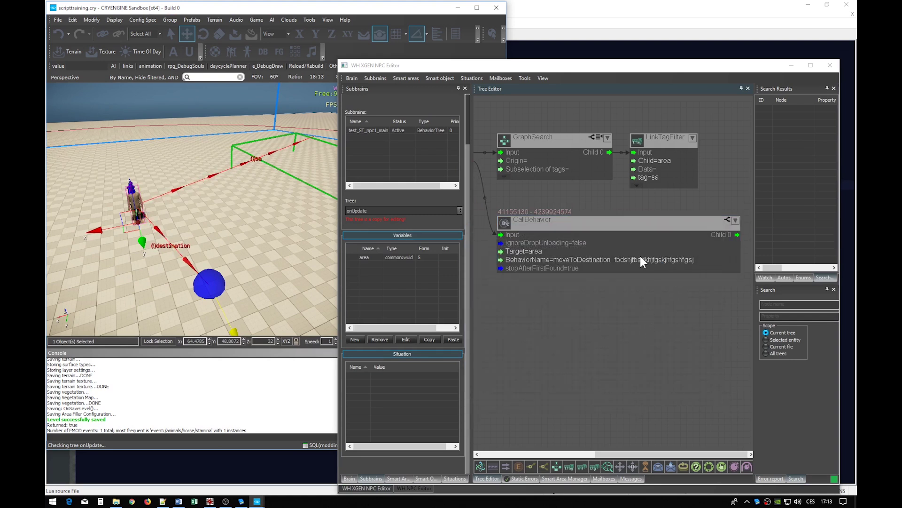
Strip the junk text so BehaviorName reads moveToDestination, then glance back at user.cfg
double_click(640, 259)
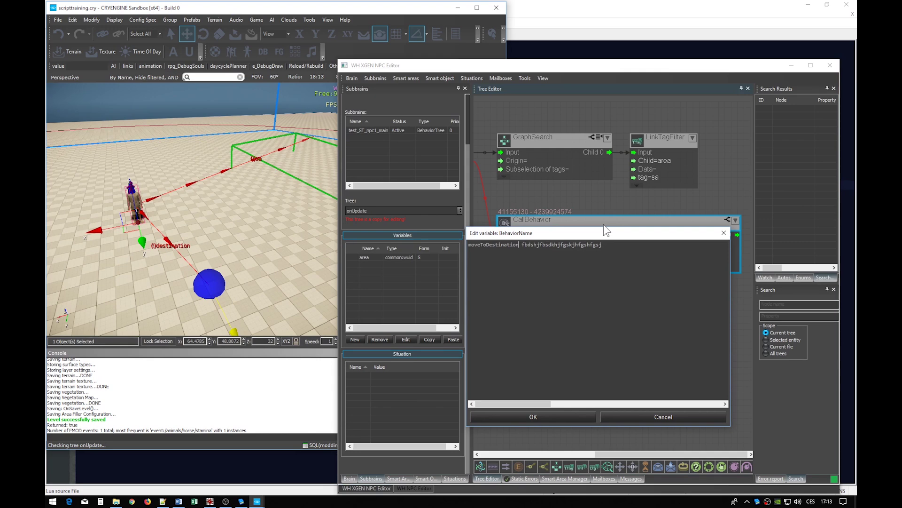
key(shift+End)
key(Delete)
key(Return)
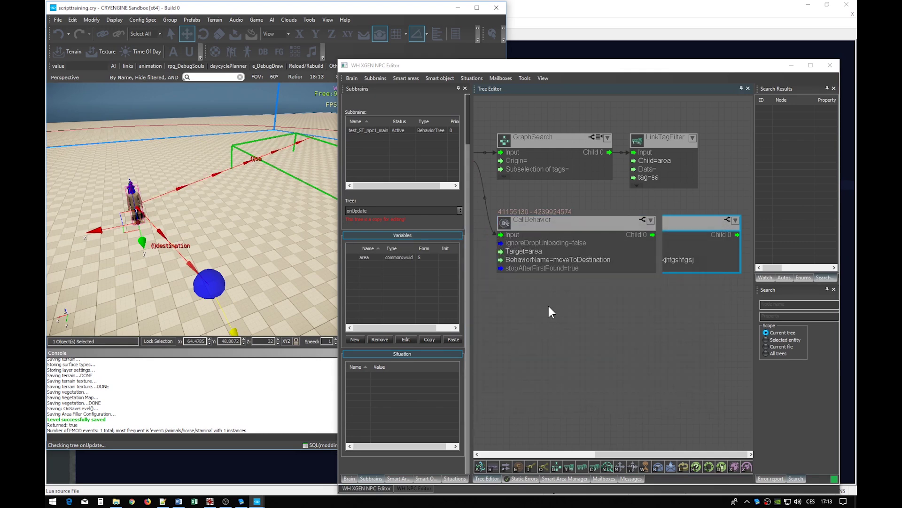
scroll(549, 302, down, 2)
scroll(634, 326, down, 2)
key(alt+Tab)
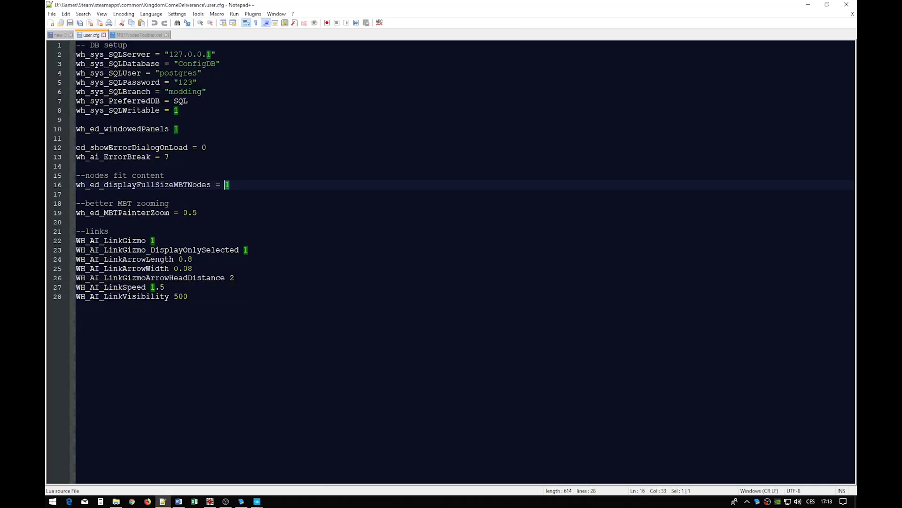
key(Down)
key(Down)
key(Down)
click(292, 482)
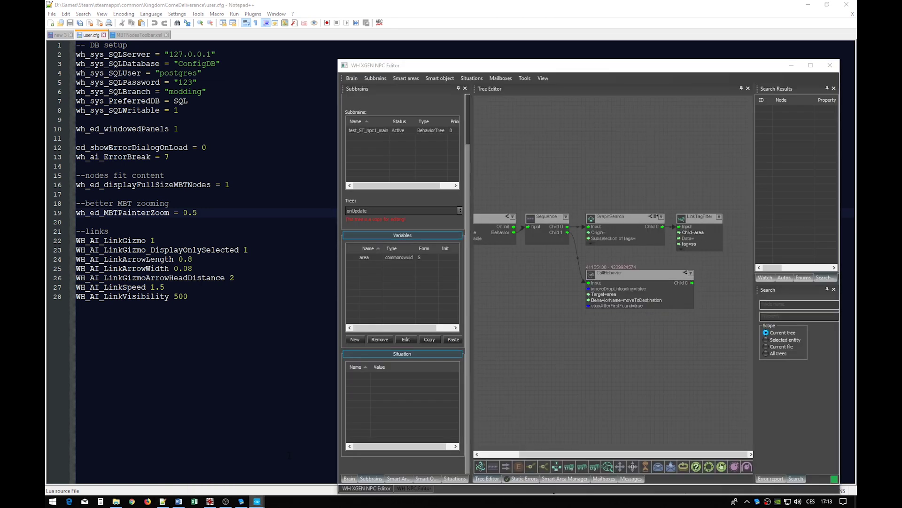
scroll(615, 304, down, 2)
scroll(595, 332, down, 2)
scroll(663, 362, down, 2)
scroll(667, 363, up, 2)
scroll(652, 361, down, 1)
scroll(652, 360, up, 1)
scroll(652, 360, down, 1)
scroll(651, 360, up, 1)
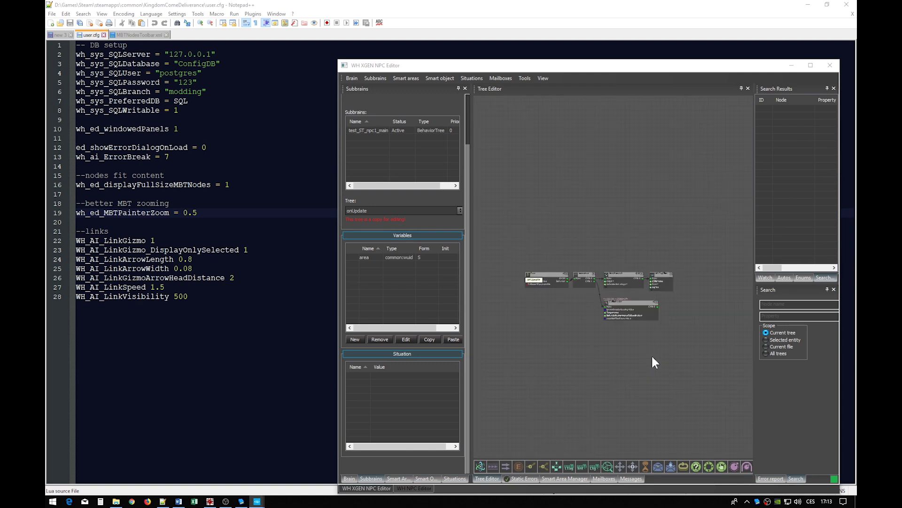
scroll(651, 361, down, 1)
scroll(652, 362, up, 1)
scroll(651, 354, up, 1)
Highlight the link settings in user.cfg, answer the modified-tree prompt in Sandbox and reselect the NPC
key(alt+Tab)
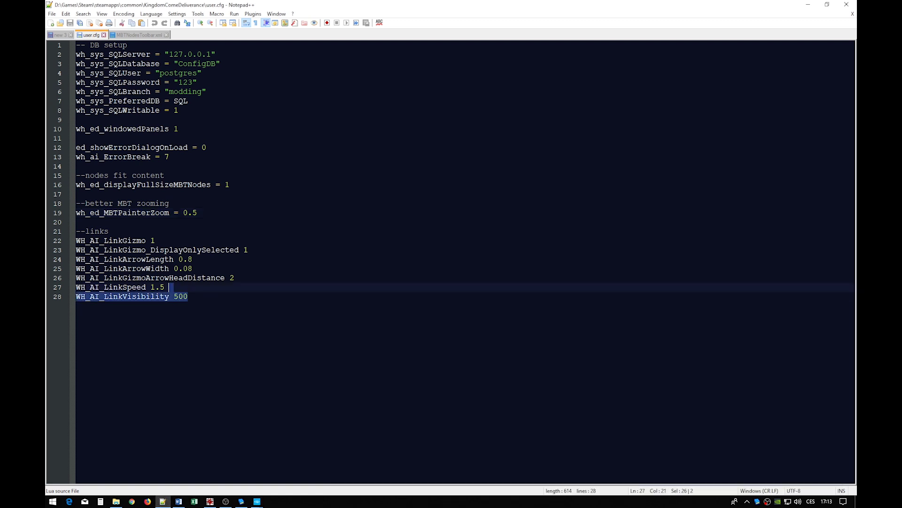
key(shift+Up)
key(shift+Up)
key(shift+Up)
key(shift+Up)
key(shift+Home)
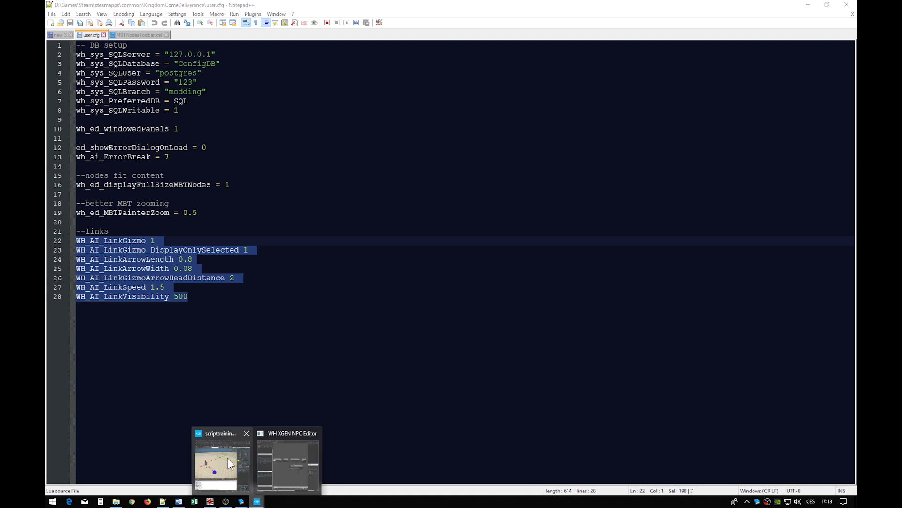
click(229, 464)
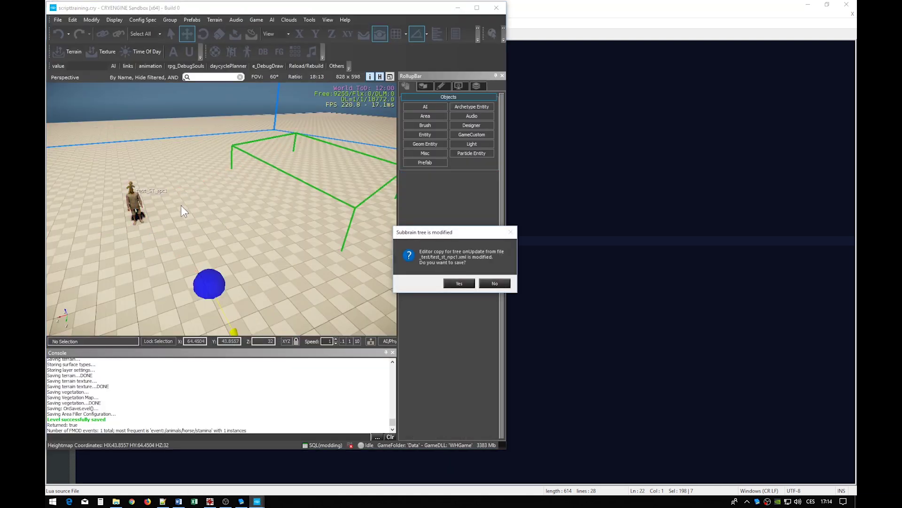
click(459, 282)
click(134, 204)
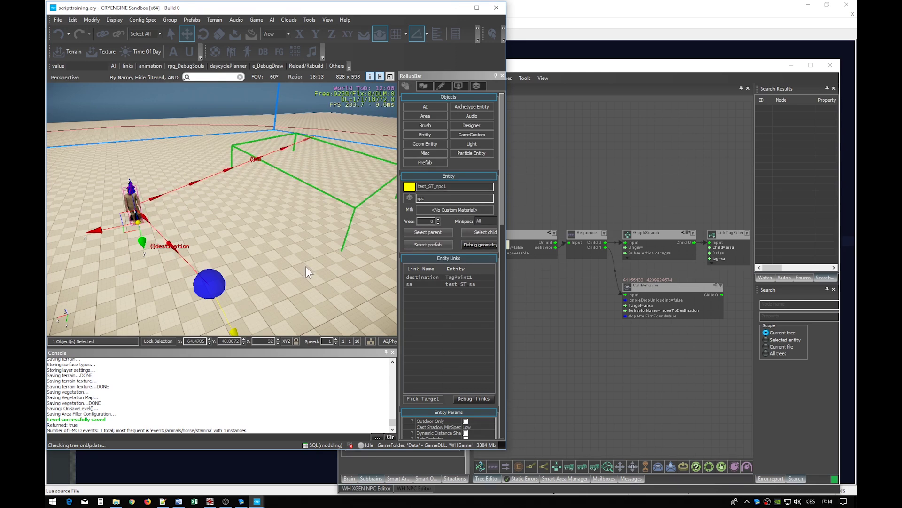
Browse to user_editor\sandbox\xgennpceditor and open MBTNodesToolbar.xml in Notepad++
click(116, 501)
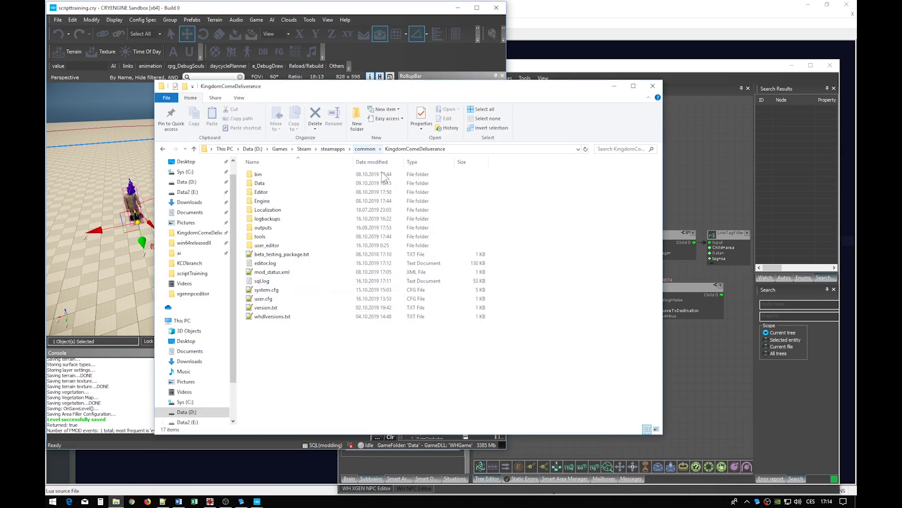
click(296, 249)
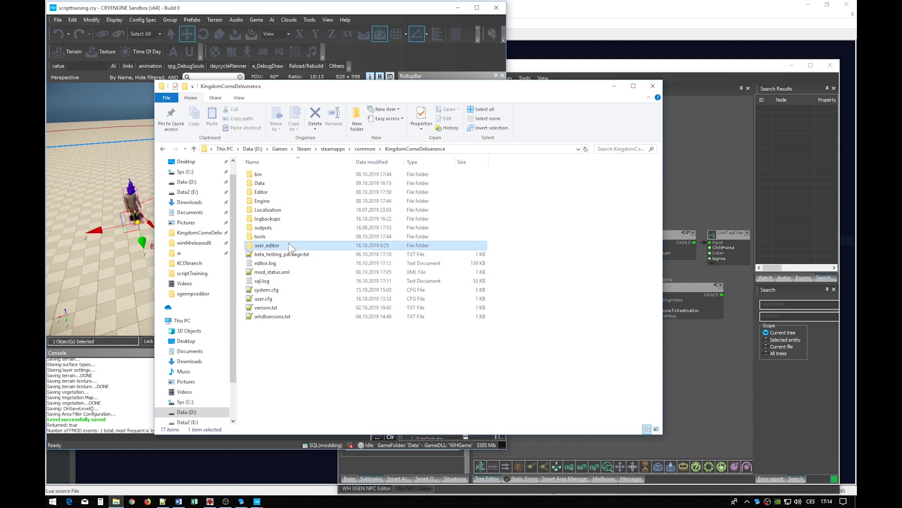
double_click(293, 247)
double_click(274, 219)
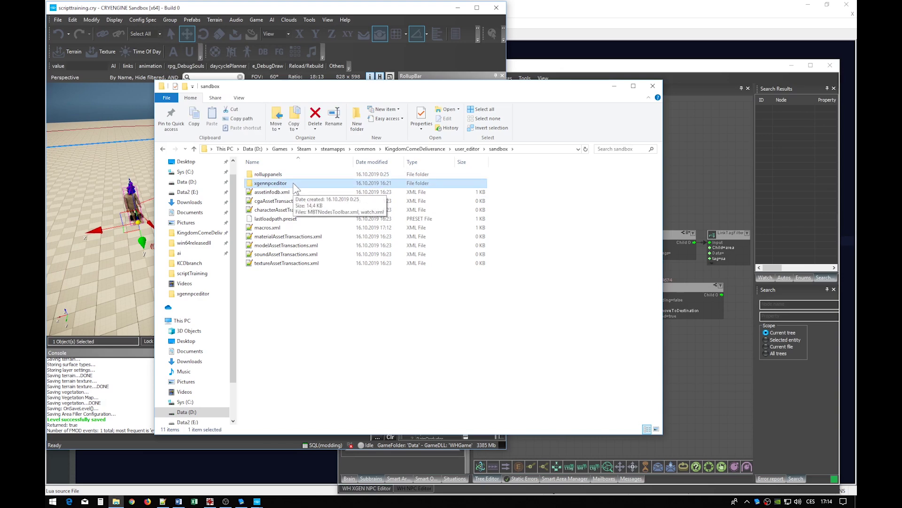
double_click(293, 183)
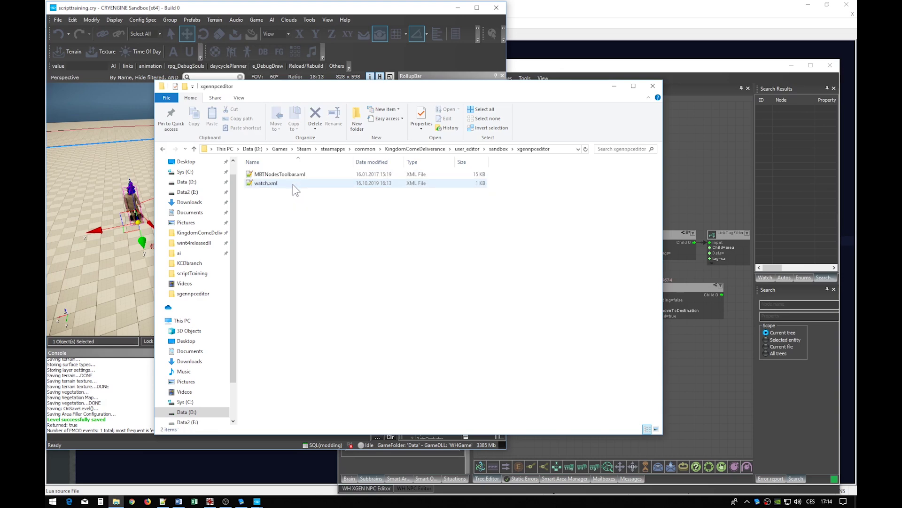
double_click(285, 172)
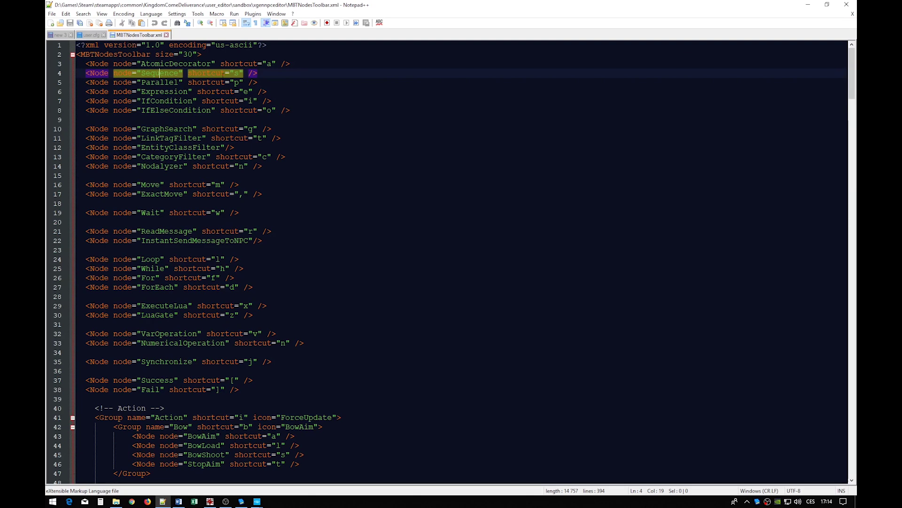
mouse_move(257, 501)
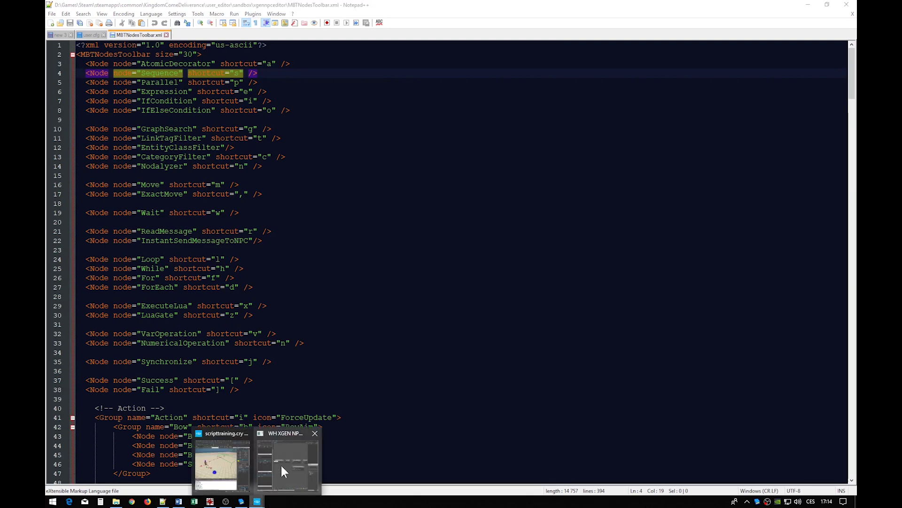
Check the toolbar size value 30 on line 2 of MBTNodesToolbar.xml
click(281, 466)
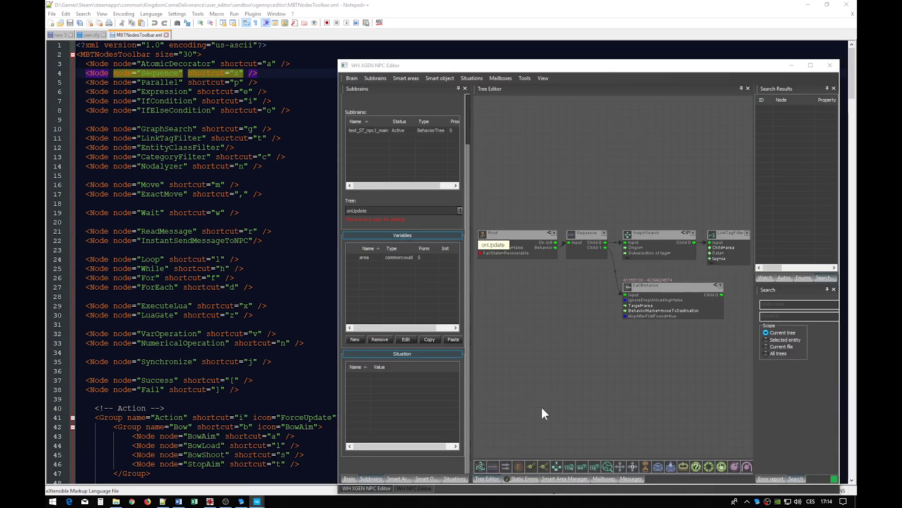
click(202, 54)
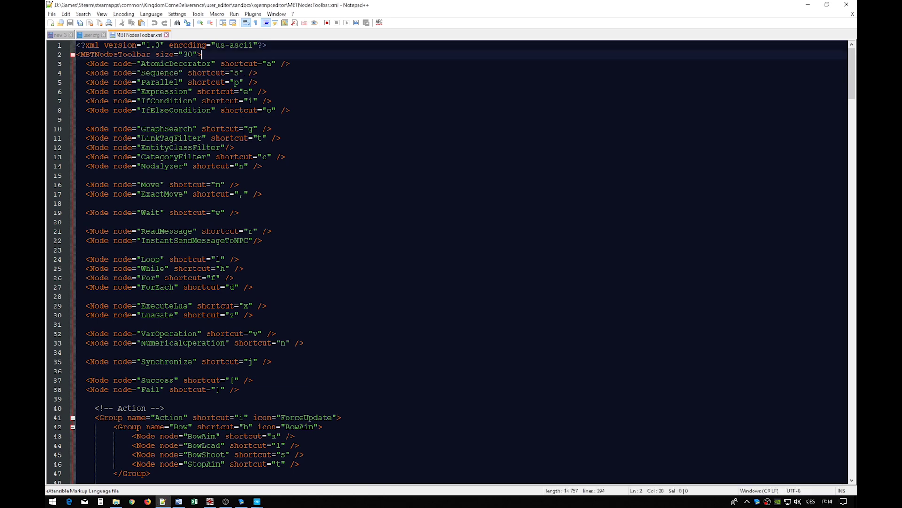
key(Left)
key(Left)
key(Left)
key(shift+Right)
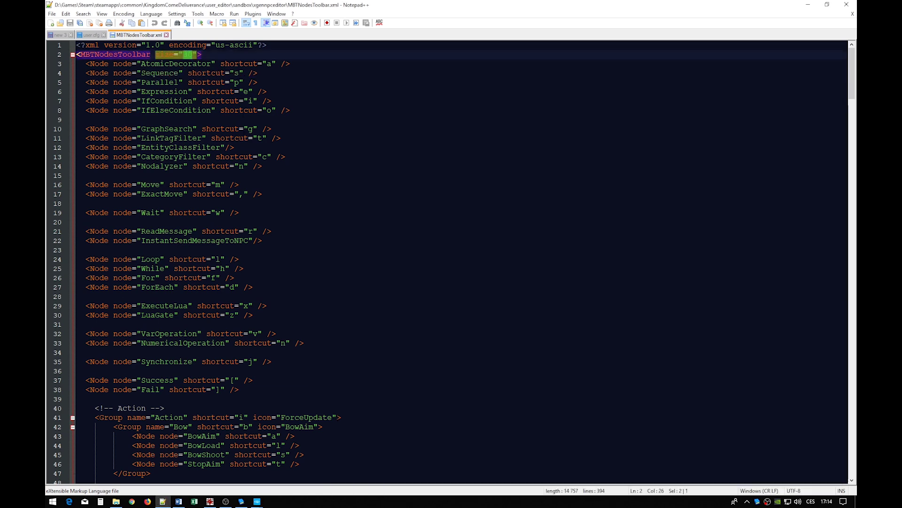
key(End)
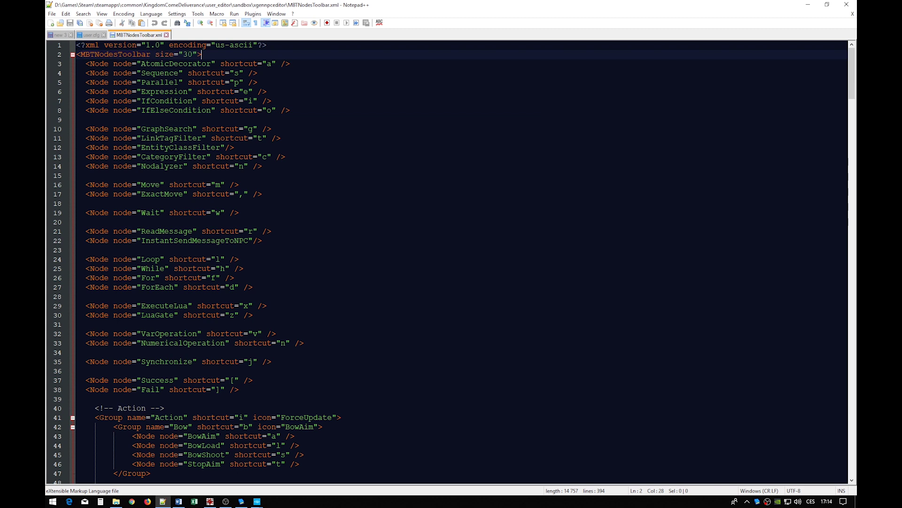
Select the node shortcut entries on lines 3–38, then minimise Notepad++ to reveal the editors
key(Down)
key(Home)
key(shift+Down)
key(shift+Down)
key(shift+Down)
key(shift+Down)
key(shift+Down)
key(shift+Down)
key(shift+Down)
key(shift+Down)
key(shift+Down)
key(shift+End)
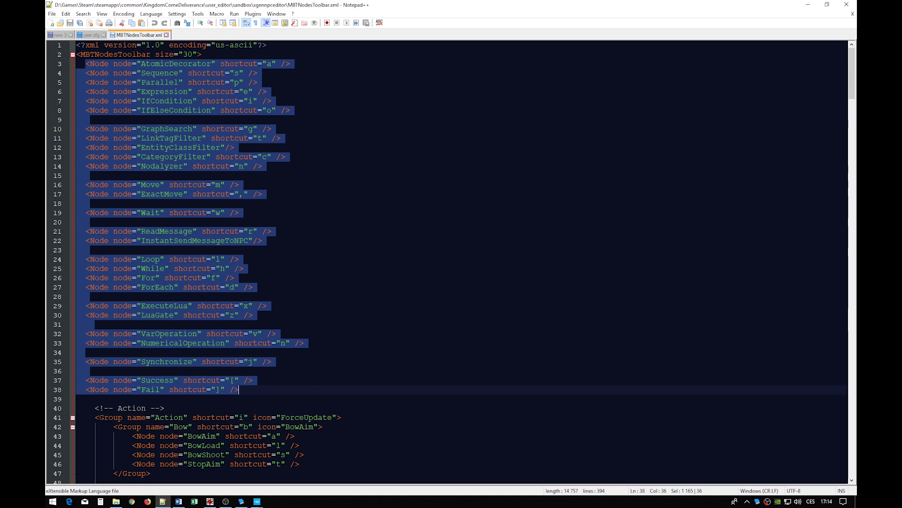
click(809, 8)
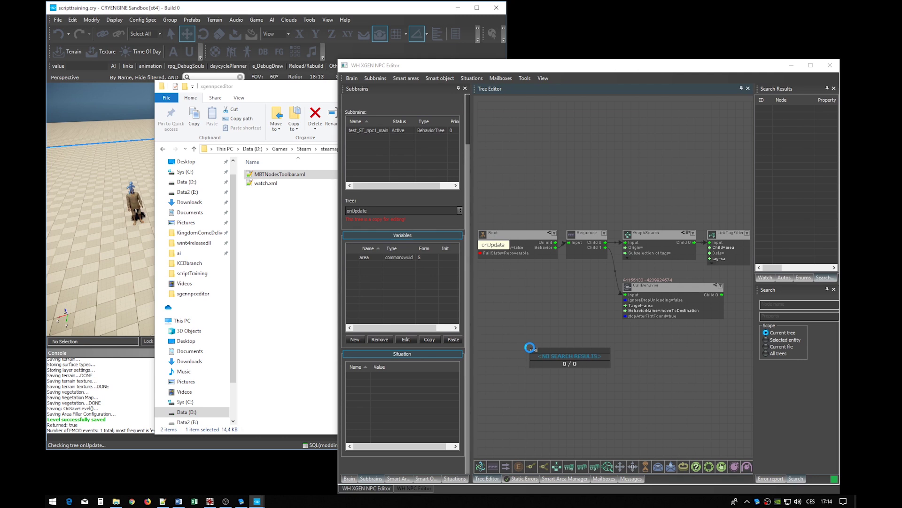
text(sequ)
key(Return)
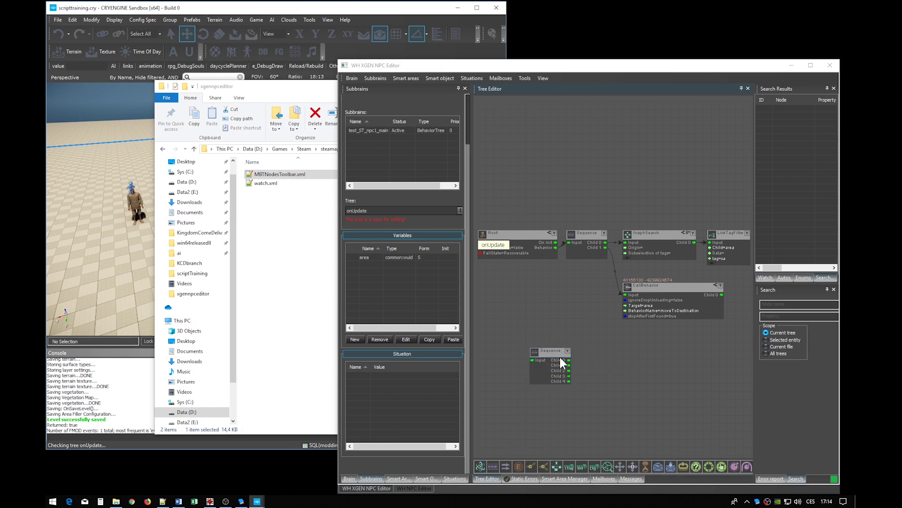
key(Delete)
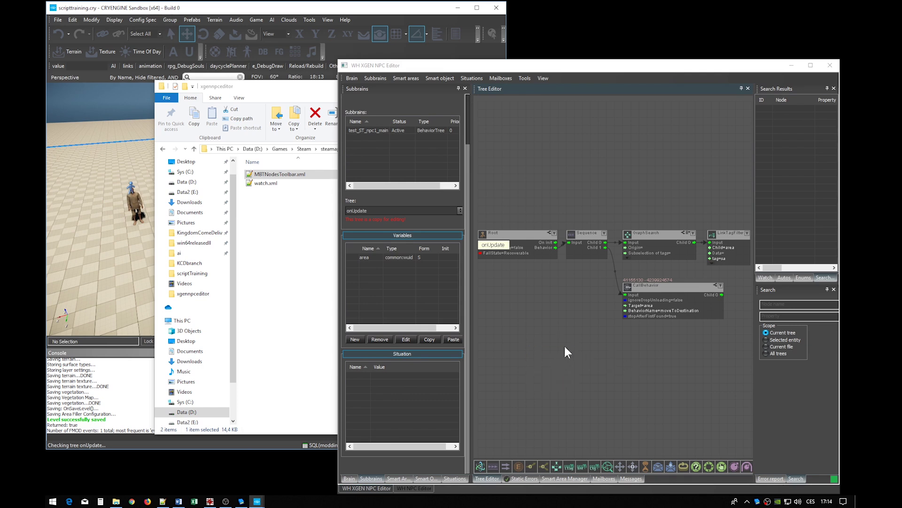
key(ctrl)
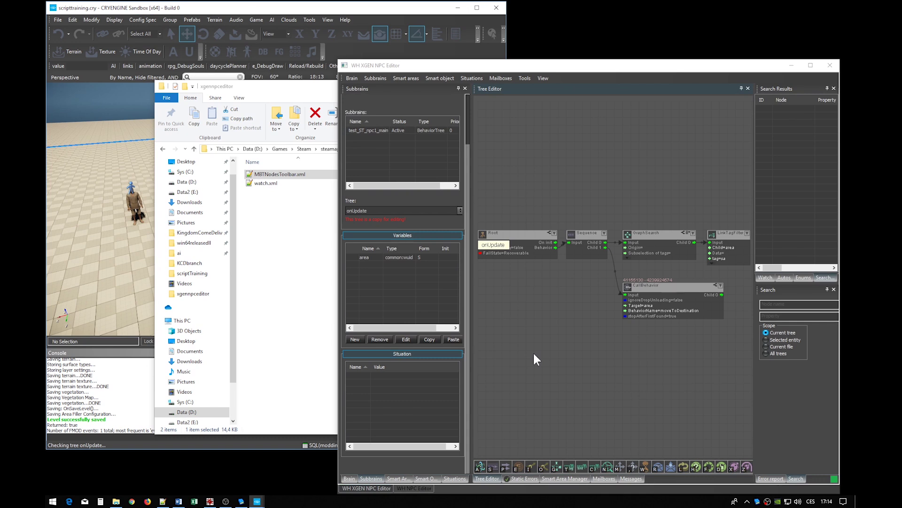
drag(534, 352, 680, 468)
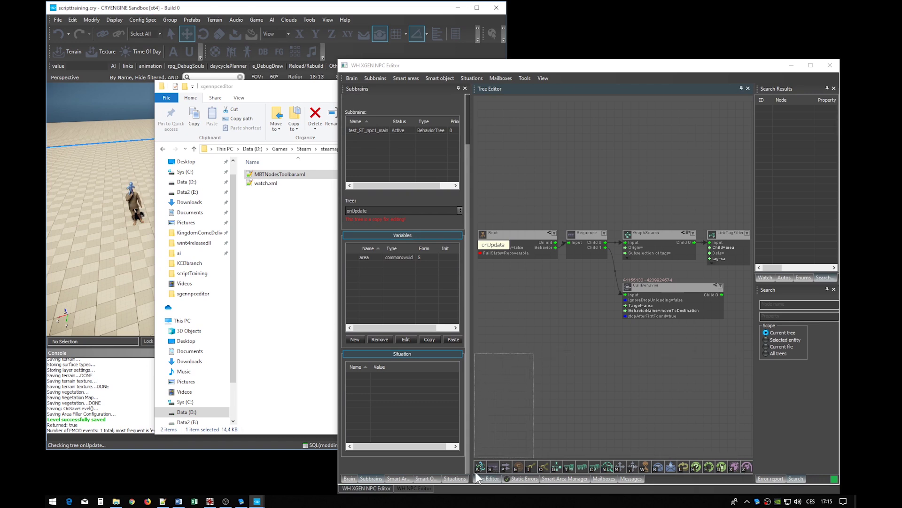
mouse_move(681, 469)
mouse_down()
mouse_move(572, 474)
mouse_move(517, 328)
mouse_up()
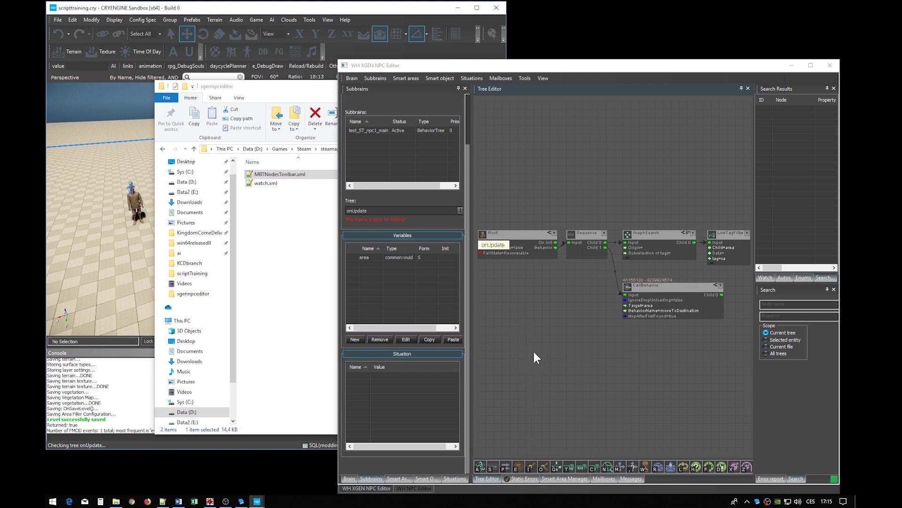
key(s)
click(557, 338)
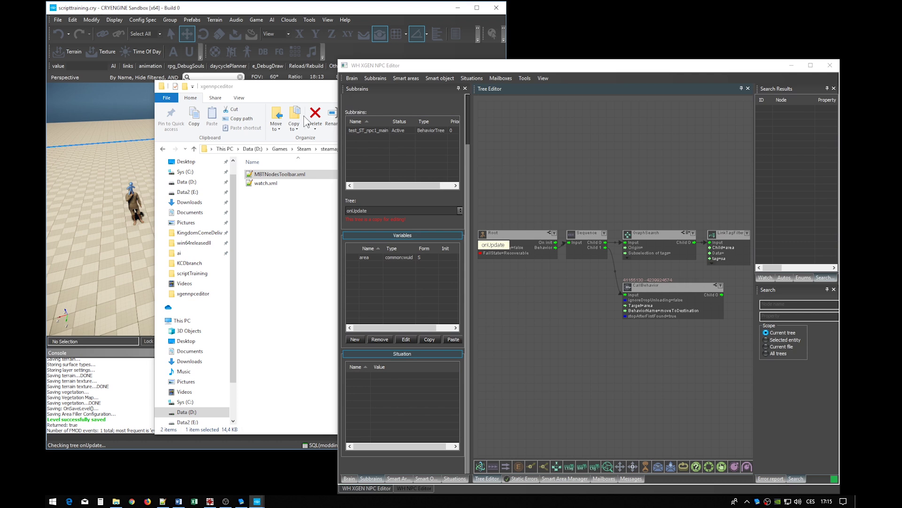
Bring the Sandbox level view with the smart area in front of File Explorer
click(225, 249)
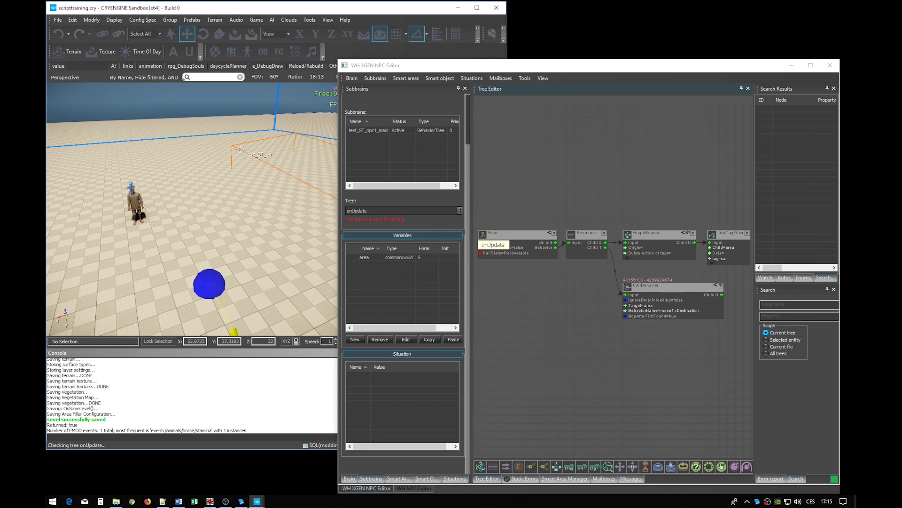
Save the modified subbrain tree and start a new smart-area behavior, agreeing to modify the template
click(320, 180)
click(456, 283)
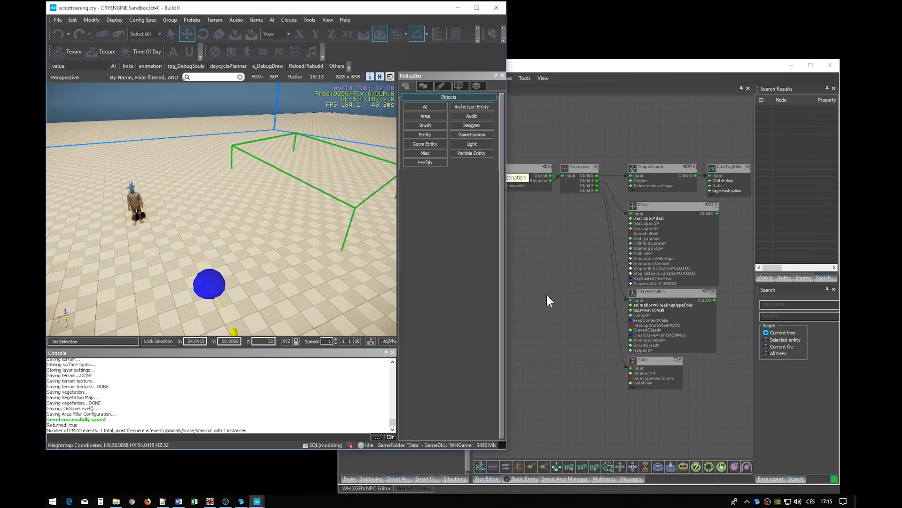
click(539, 390)
click(378, 156)
click(367, 167)
click(355, 167)
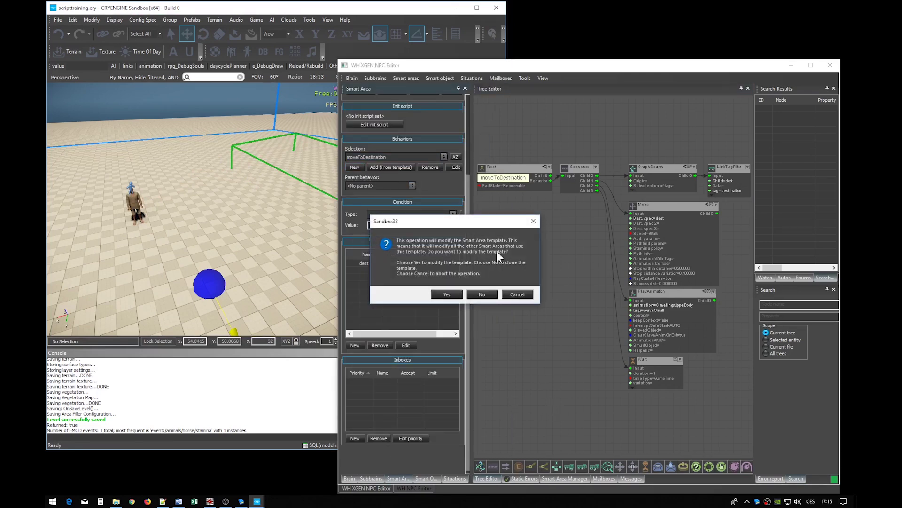
click(448, 297)
text(moveToFl)
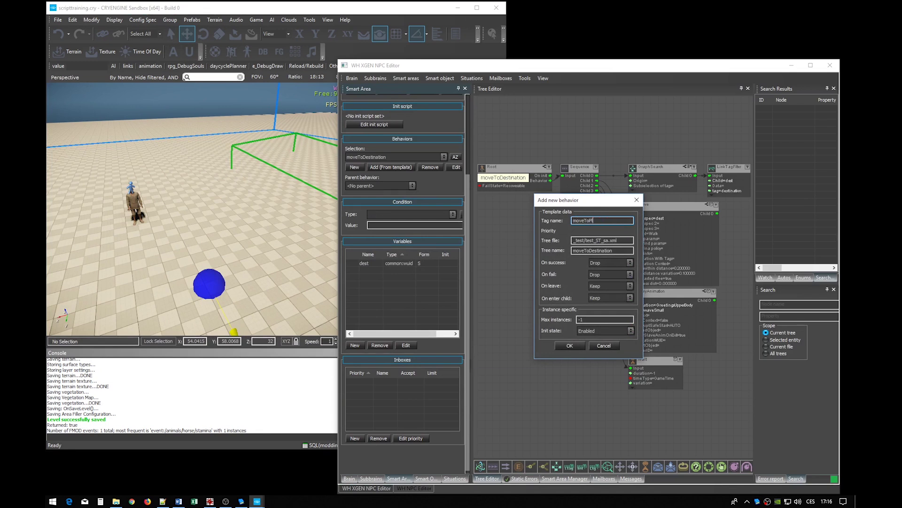
text(ayer)
Name the behavior's tag and tree moveToPlayer and create it, leaving a tree with only a Root node
key(ctrl+a)
key(ctrl+c)
double_click(593, 251)
key(ctrl+v)
click(569, 343)
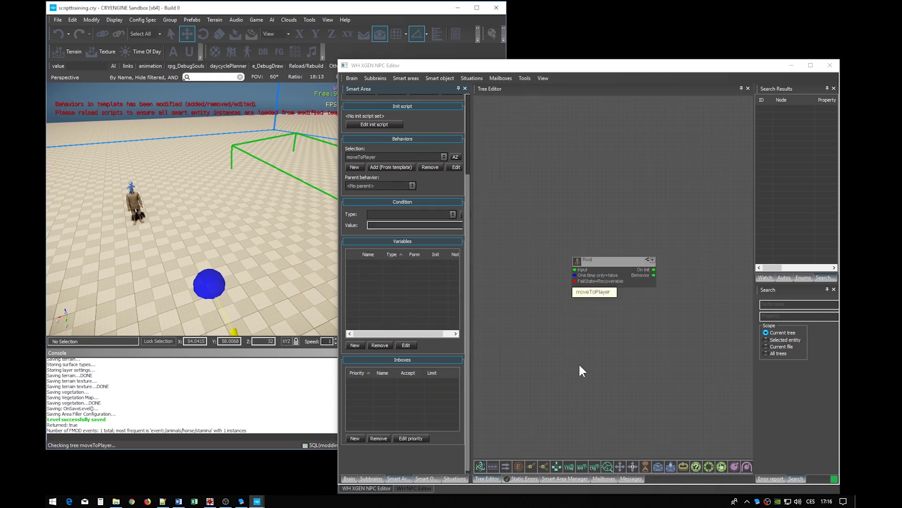
right_drag(620, 335, 558, 308)
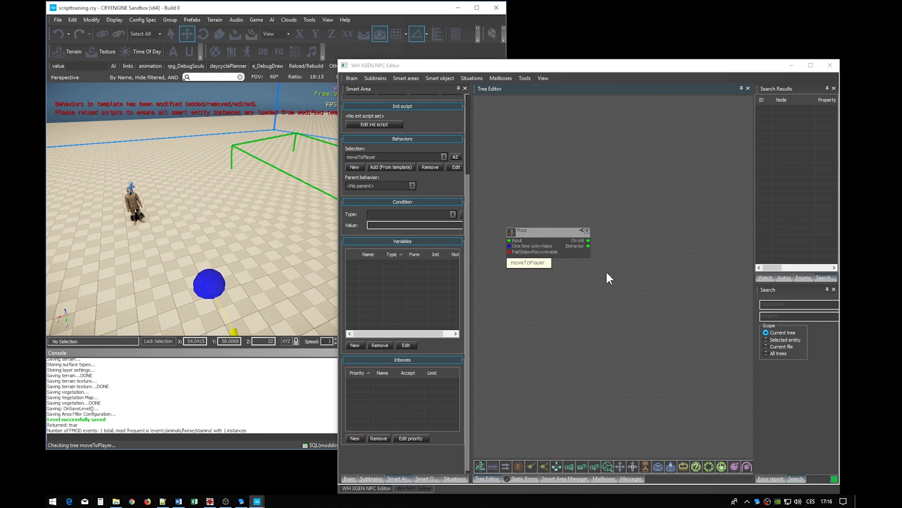
right_drag(605, 270, 530, 207)
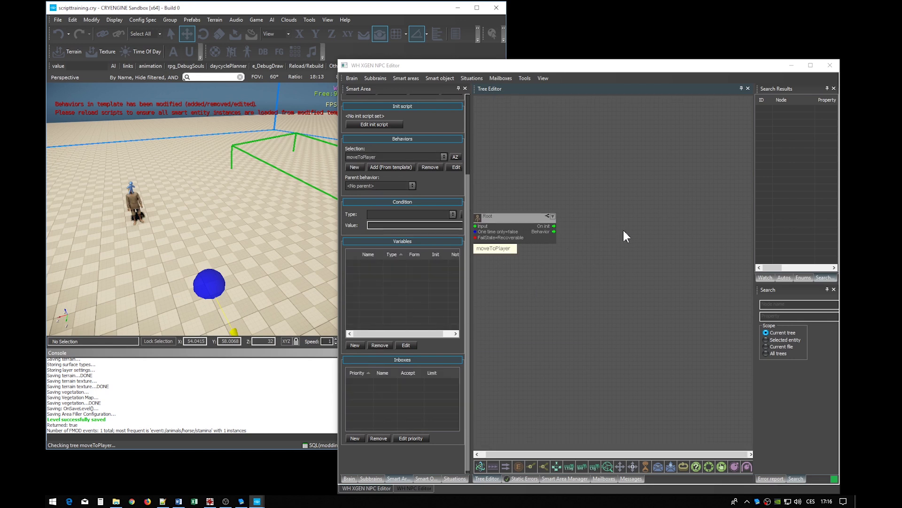
Add a Loop linked from Root and a Move node linked to the Loop's Child 0
click(531, 208)
drag(514, 228, 536, 223)
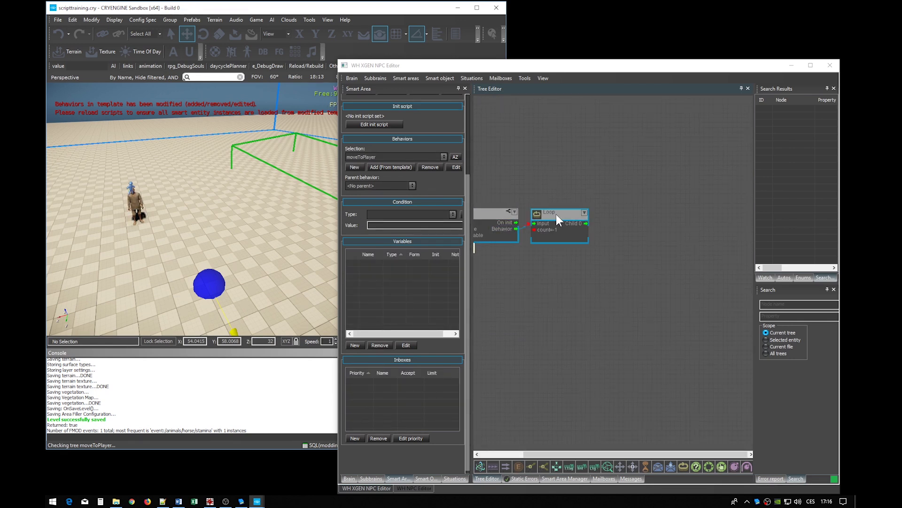
right_click(584, 201)
click(582, 212)
drag(582, 208, 558, 208)
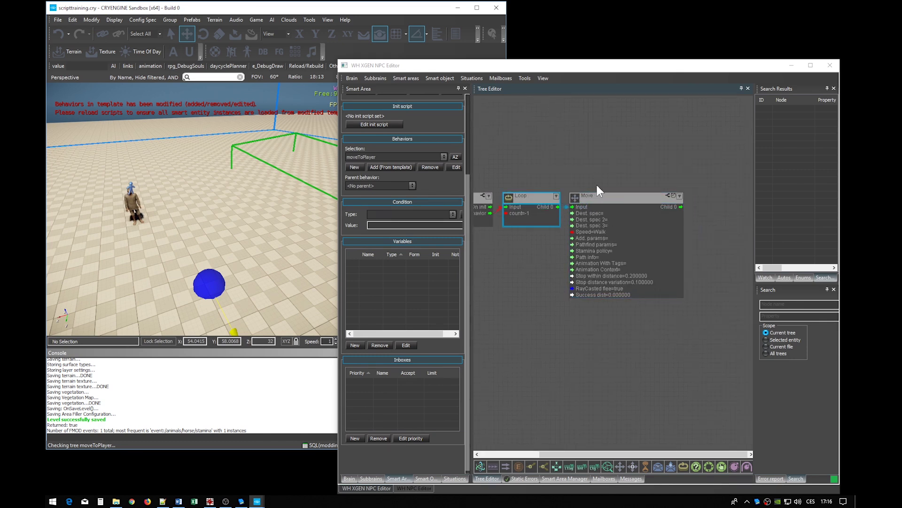
right_drag(622, 174, 627, 159)
click(641, 161)
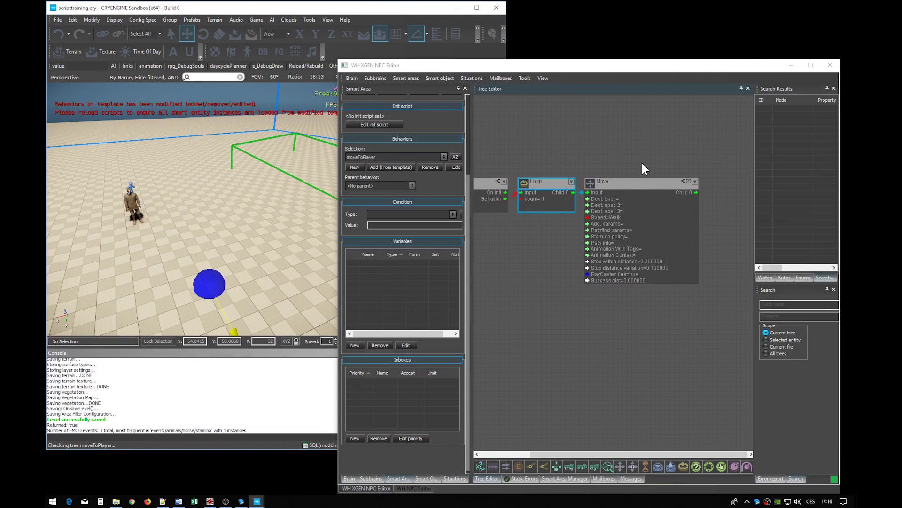
Set the Move node's Dest. spec to $__player
double_click(613, 198)
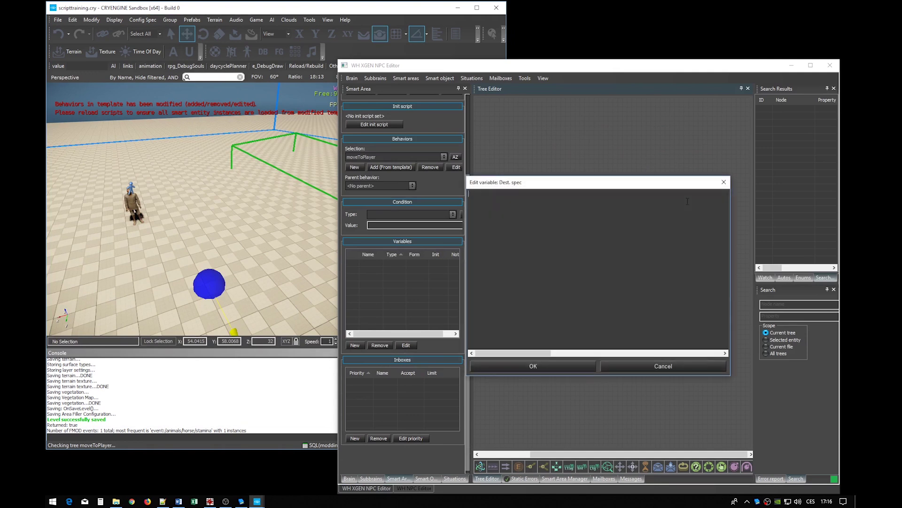
text(pl)
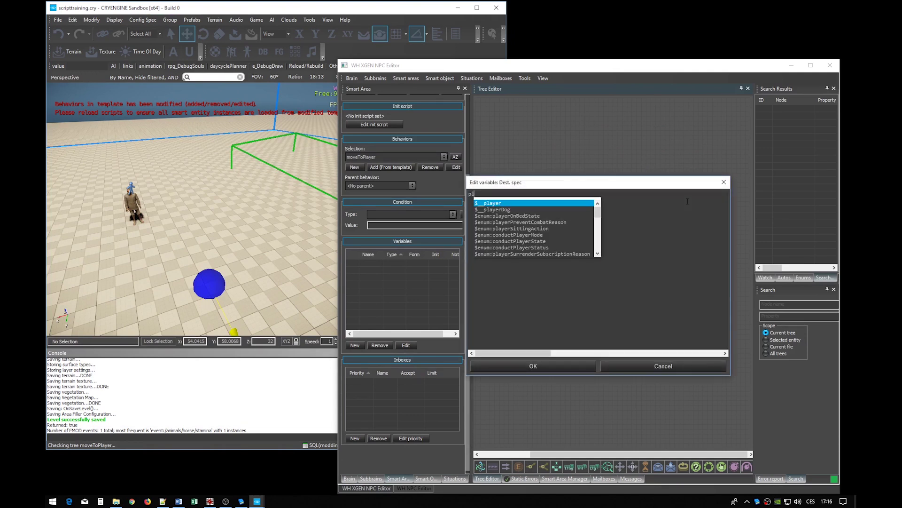
key(Return)
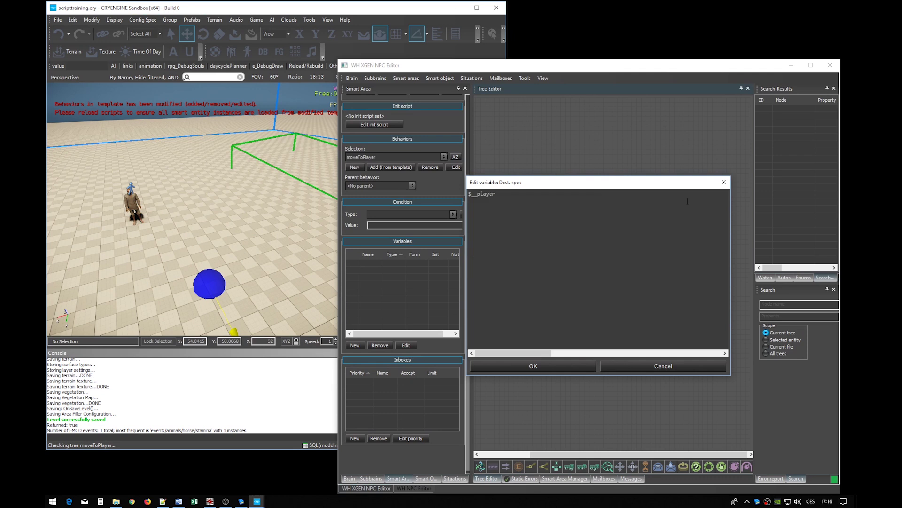
key(Return)
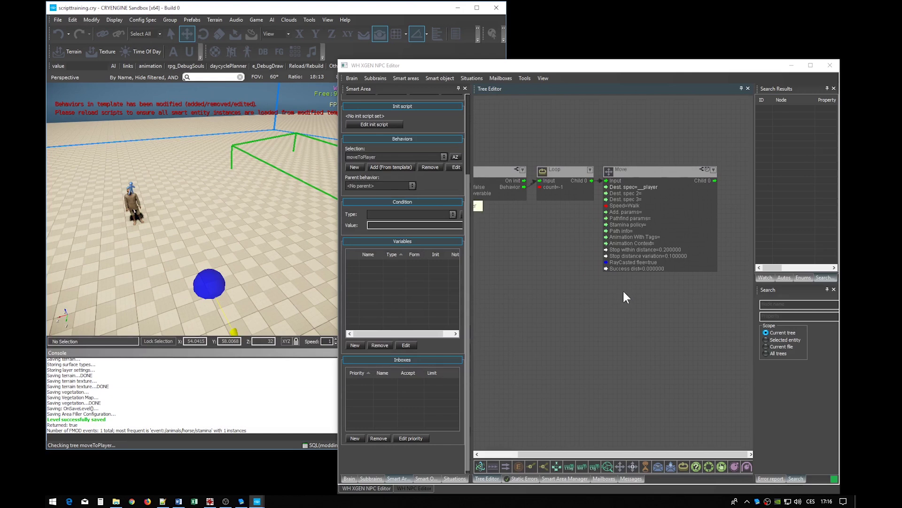
Select the NPC and change its onUpdate CallBehavior BehaviorName to moveToPlayer
click(524, 78)
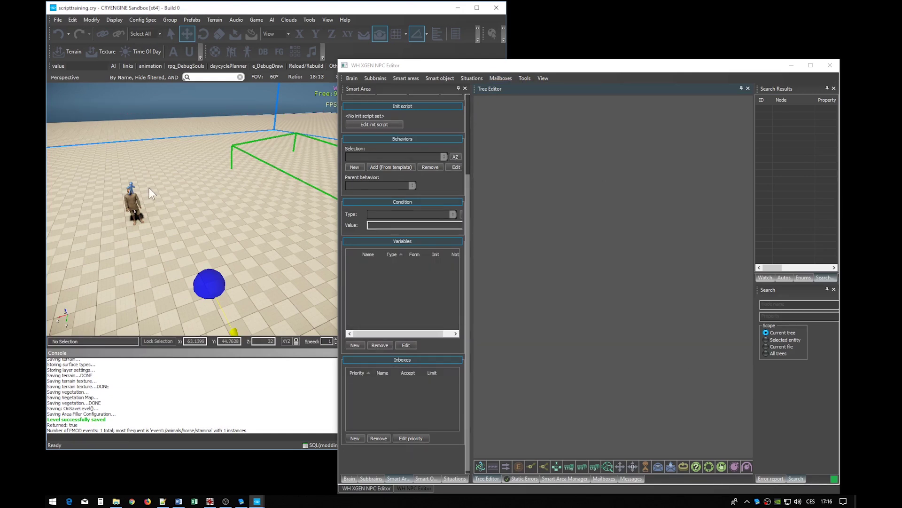
click(133, 203)
click(673, 321)
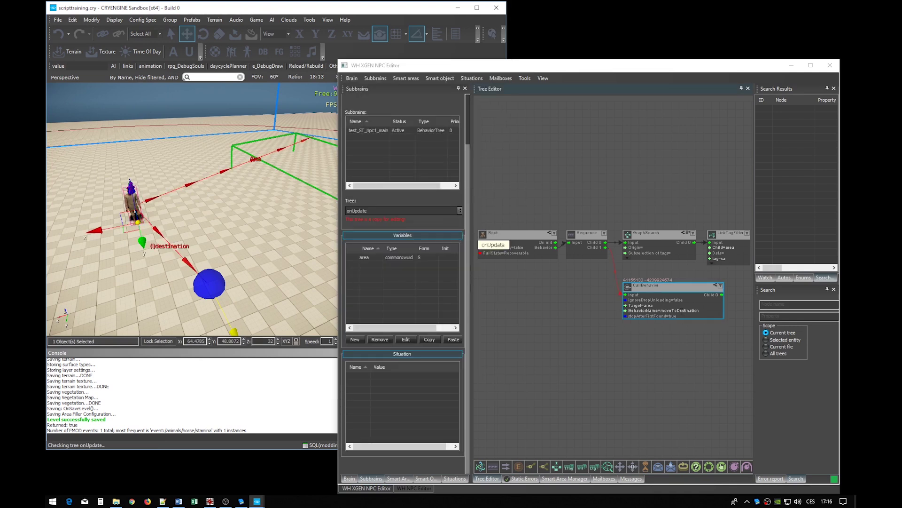
double_click(667, 310)
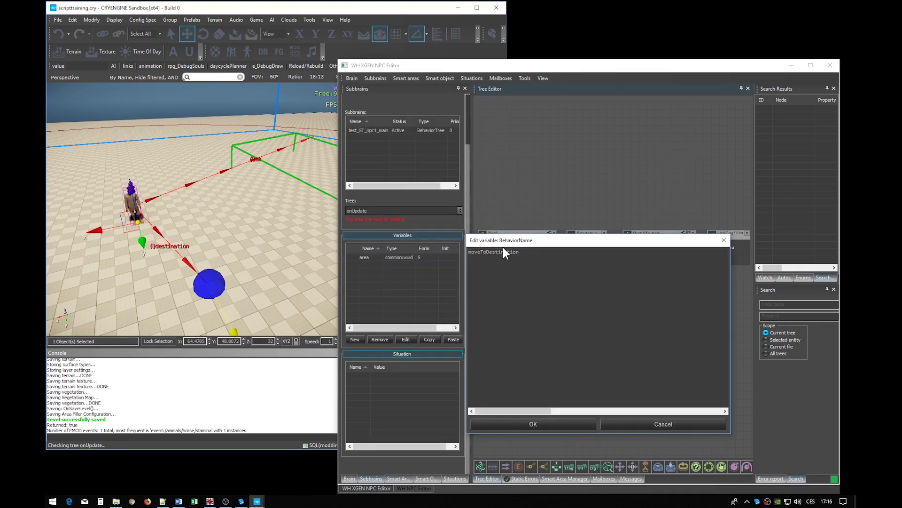
text(Player)
key(Return)
scroll(608, 312, down, 2)
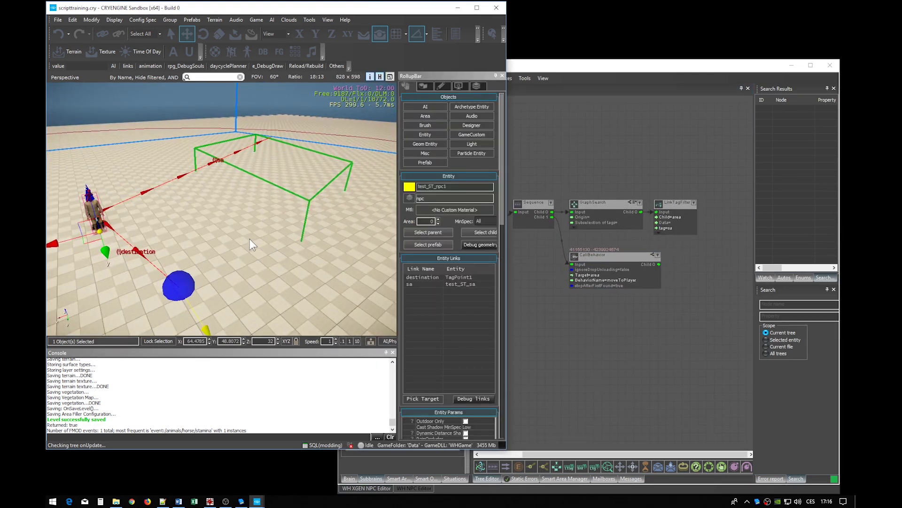
right_drag(250, 239, 252, 234)
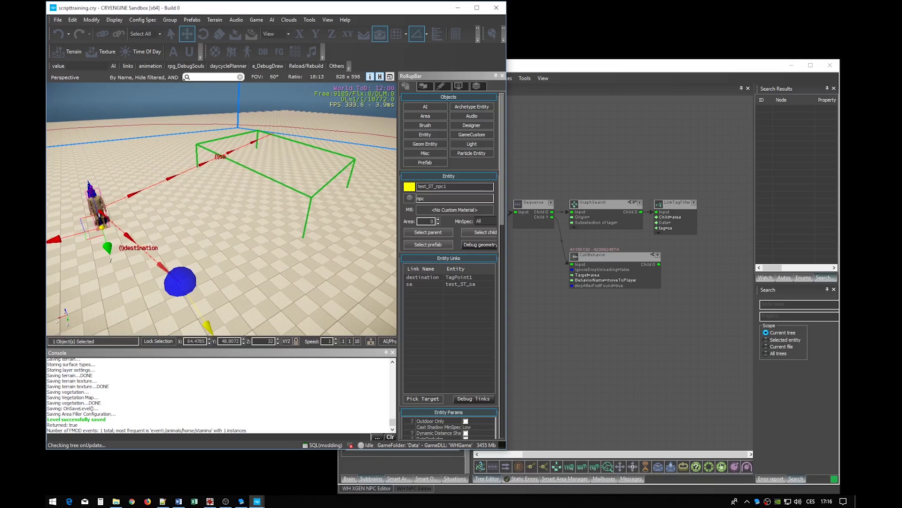
Run the game with Ctrl+G and dismiss the Move node path-finding error
key(ctrl+g)
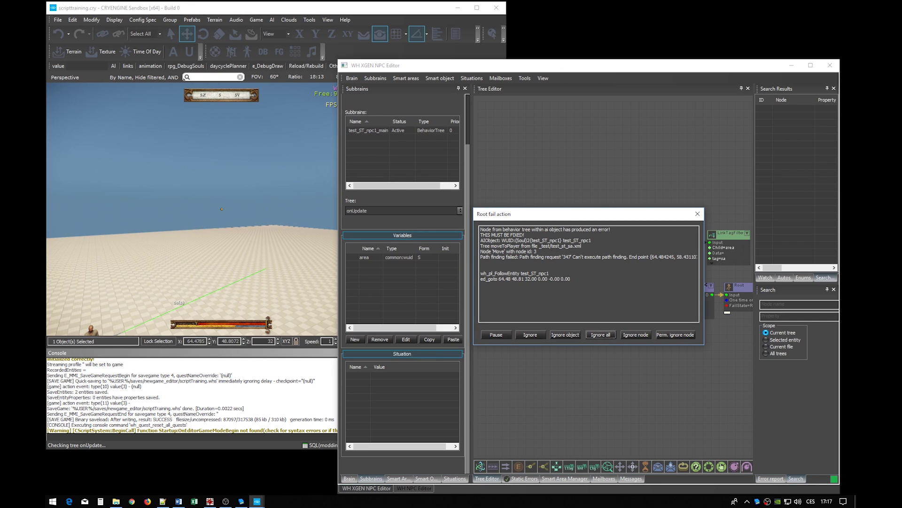
key(ctrl+a)
click(496, 335)
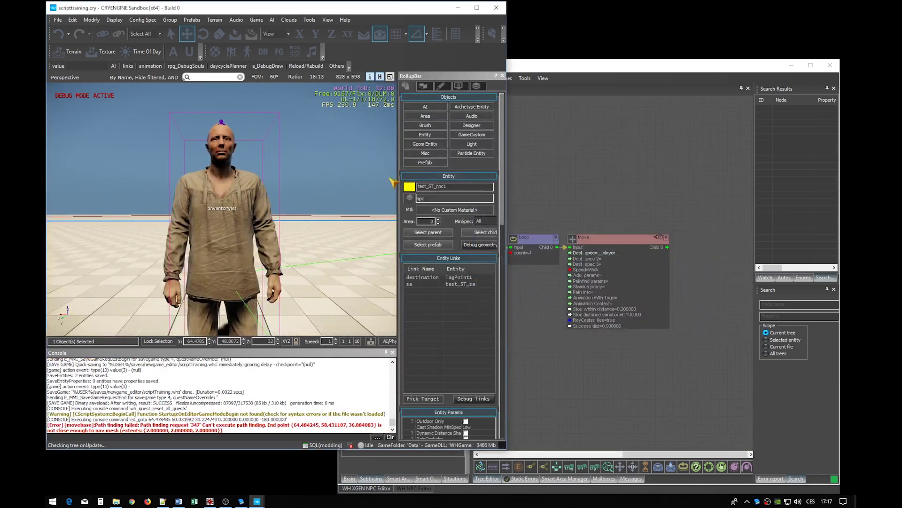
click(623, 203)
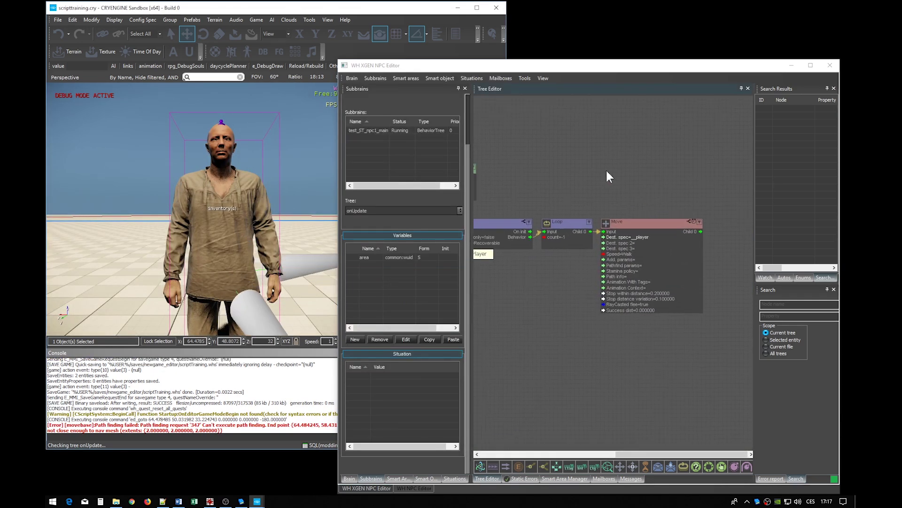
Pull the level camera back to a wide overview and bring up the NPC's onUpdate tree again
mouse_move(246, 212)
right_down()
mouse_move(212, 183)
mouse_move(221, 183)
right_up()
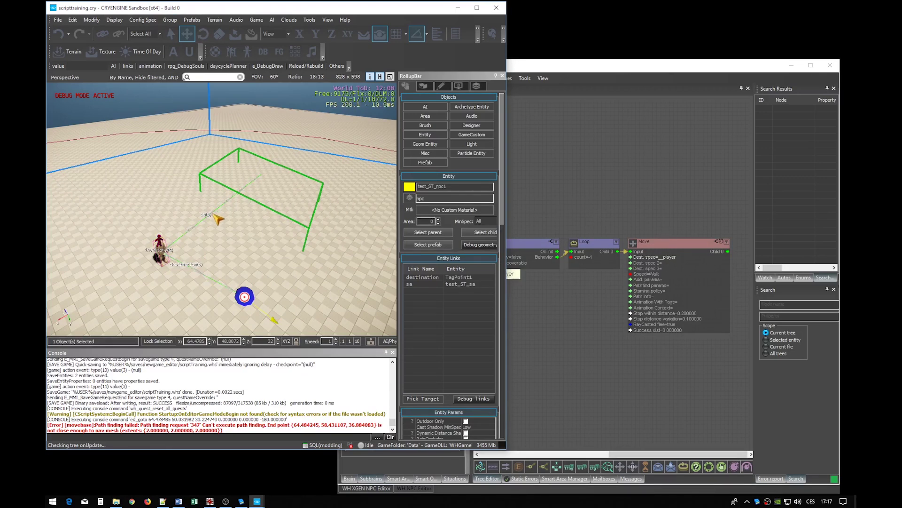
click(591, 202)
mouse_move(590, 202)
mouse_down()
mouse_move(632, 199)
mouse_move(577, 157)
mouse_up()
click(165, 185)
click(616, 198)
Add a Wait node above GraphSearch and link it as a new child of the onUpdate Sequence
key(ctrl+v)
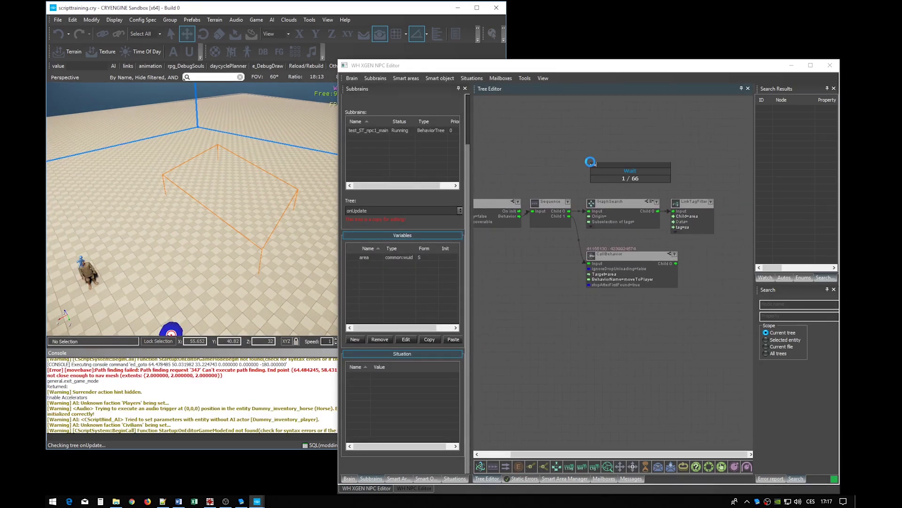
click(591, 162)
drag(608, 164, 603, 155)
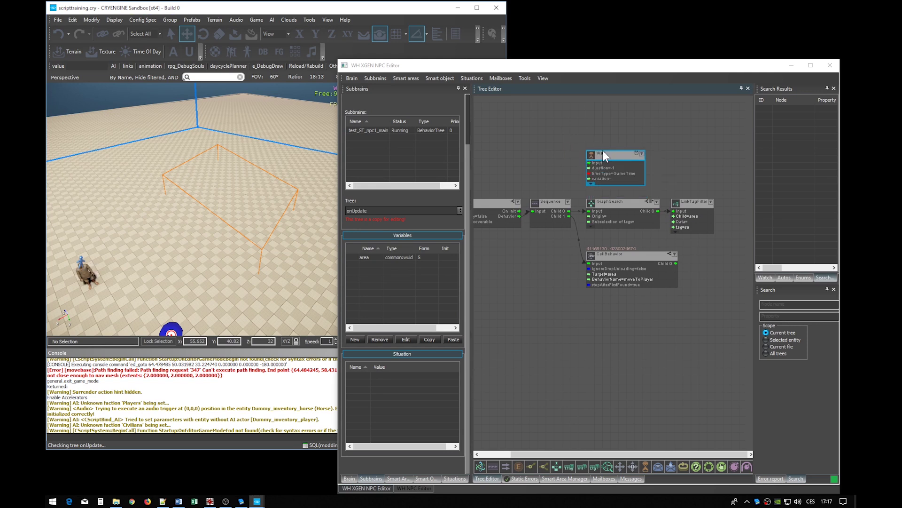
drag(569, 210, 592, 167)
Set the Wait node's duration to 2s
double_click(600, 168)
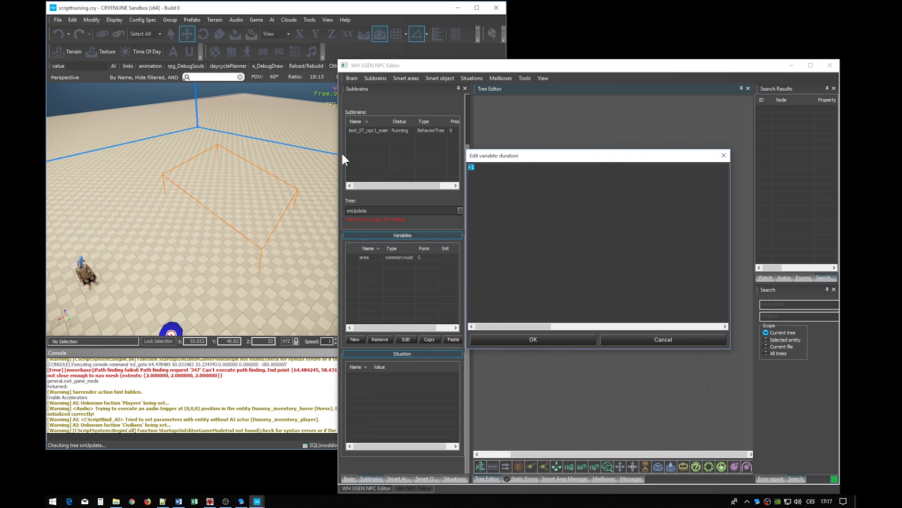
key(Return)
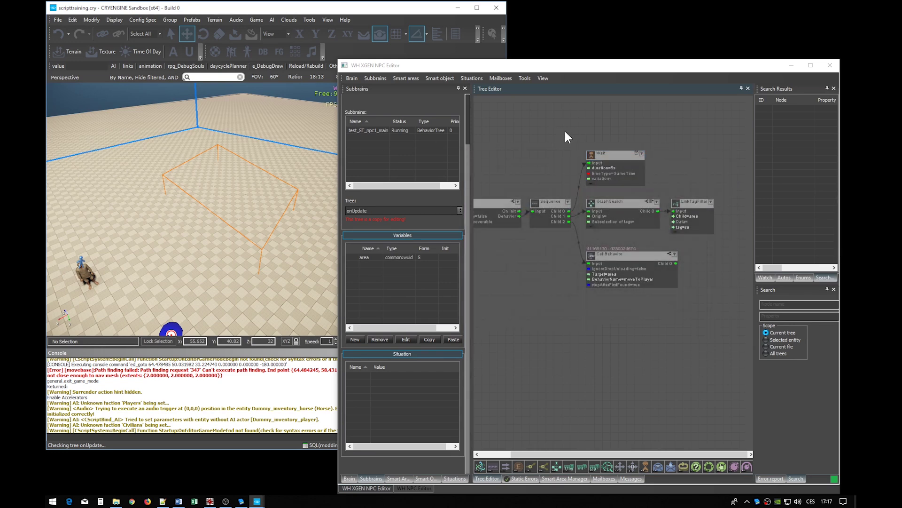
double_click(612, 168)
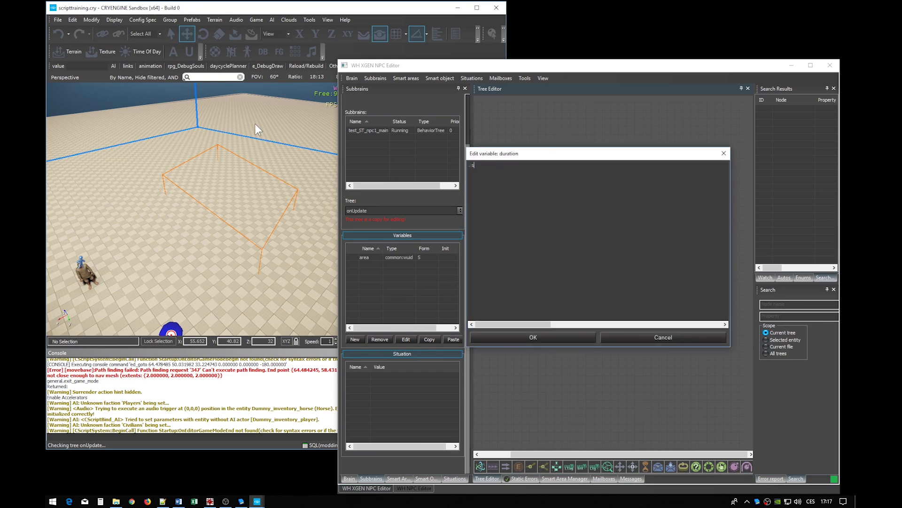
key(Return)
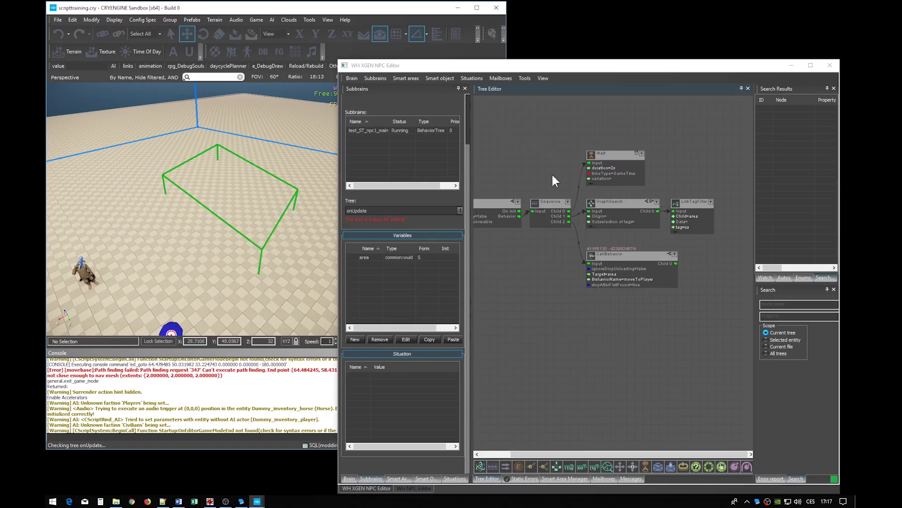
click(645, 160)
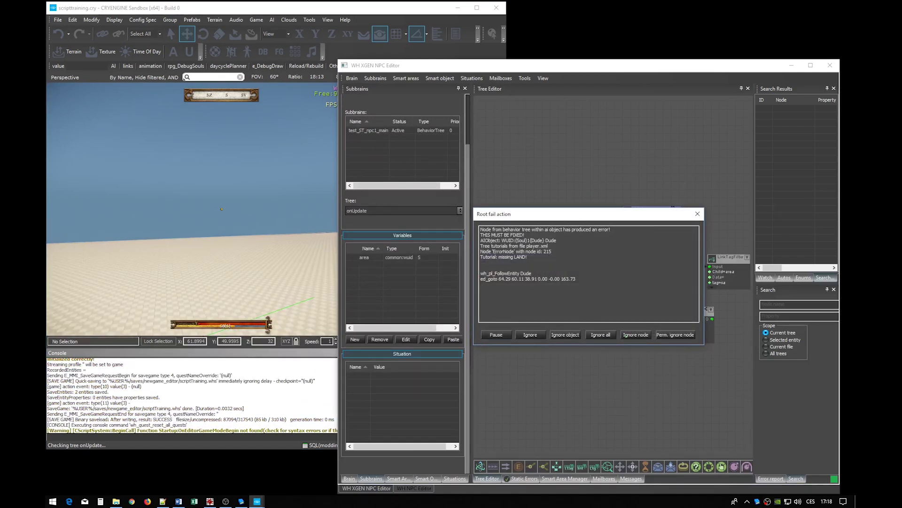
Dismiss the root-failure error with Ignore all and leave game mode
key(Tab)
key(Tab)
key(Tab)
key(Return)
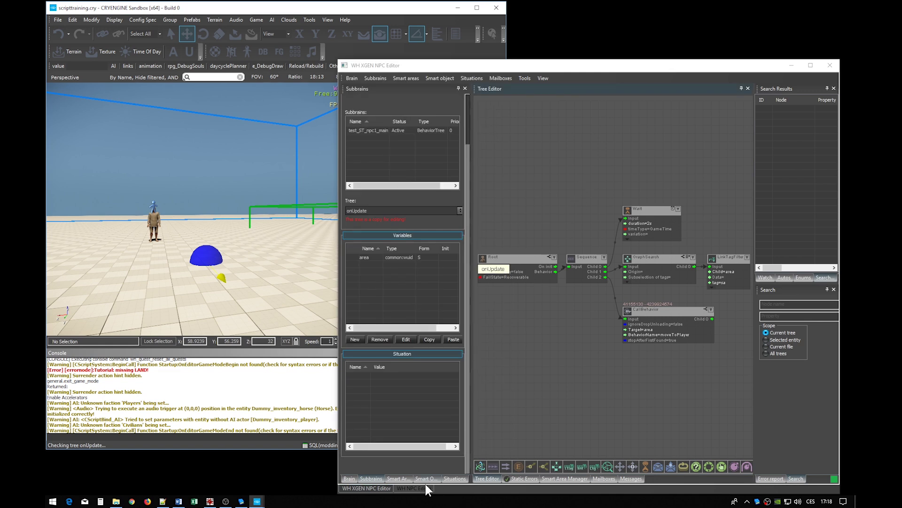
Set the player's AI brain to Default in the NPC properties editor
click(421, 488)
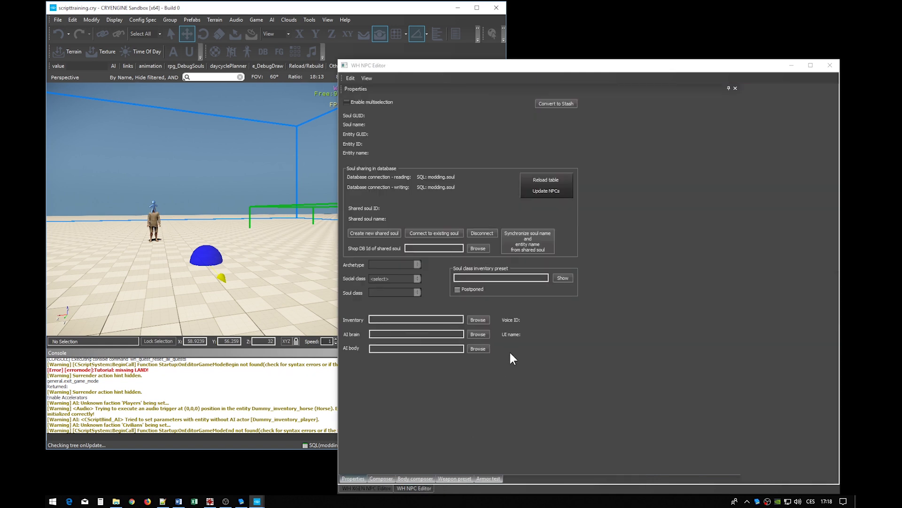
click(351, 77)
click(385, 92)
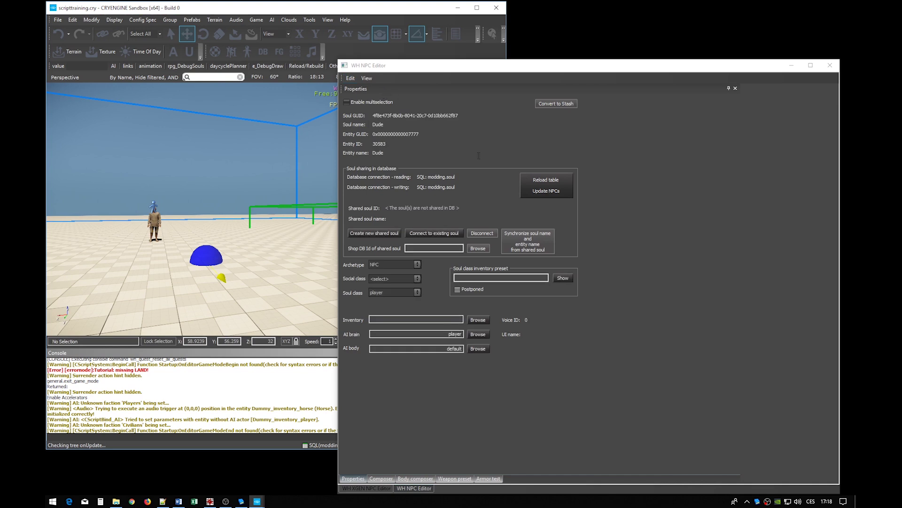
click(477, 334)
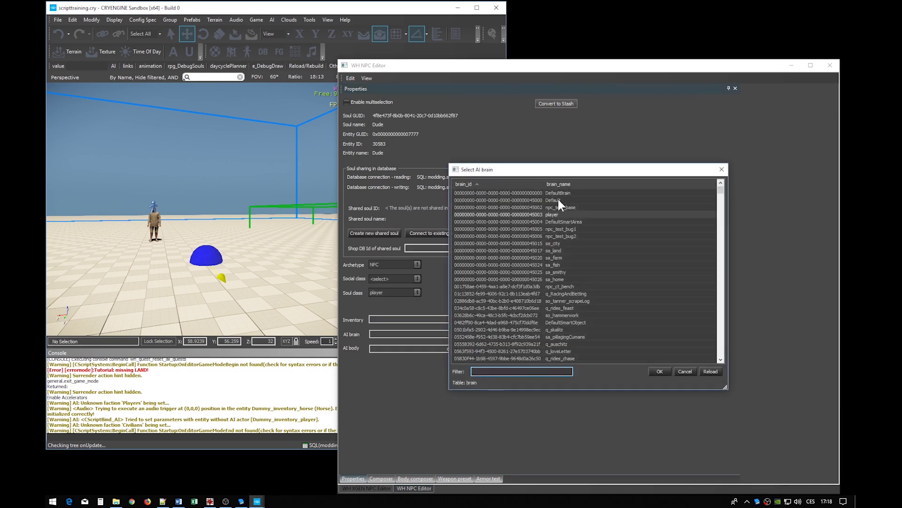
click(557, 200)
click(662, 372)
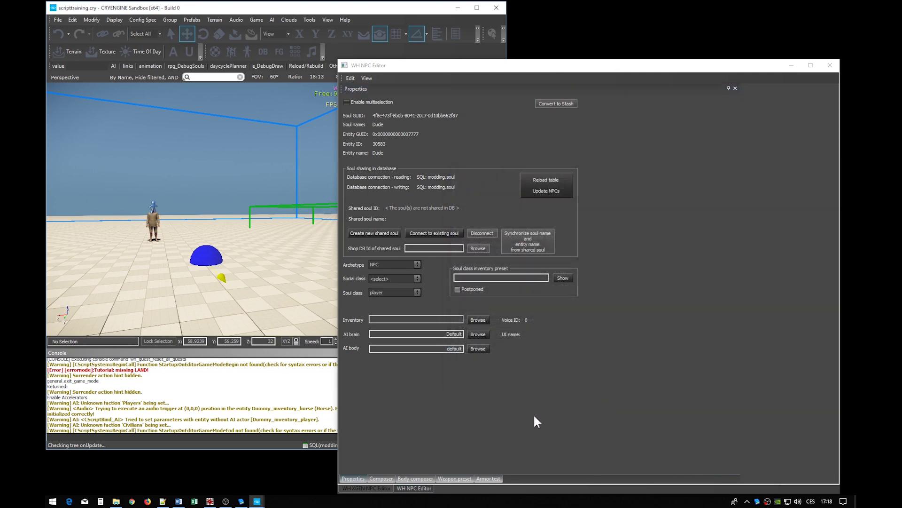
Save the level and reload the behaviour trees
click(56, 17)
click(69, 47)
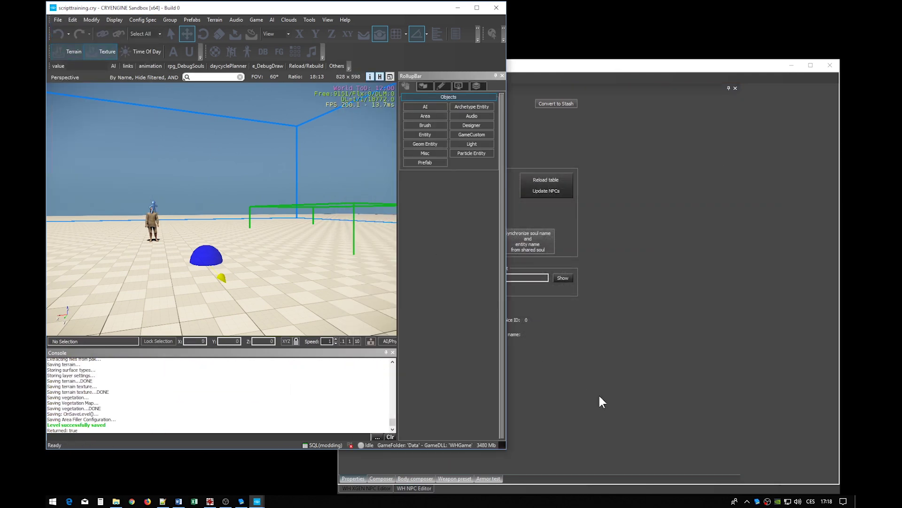
click(611, 407)
click(366, 488)
click(525, 78)
click(553, 95)
Aim the level camera down over the test area around the green box
click(254, 247)
right_drag(256, 232, 212, 212)
right_drag(256, 233, 265, 221)
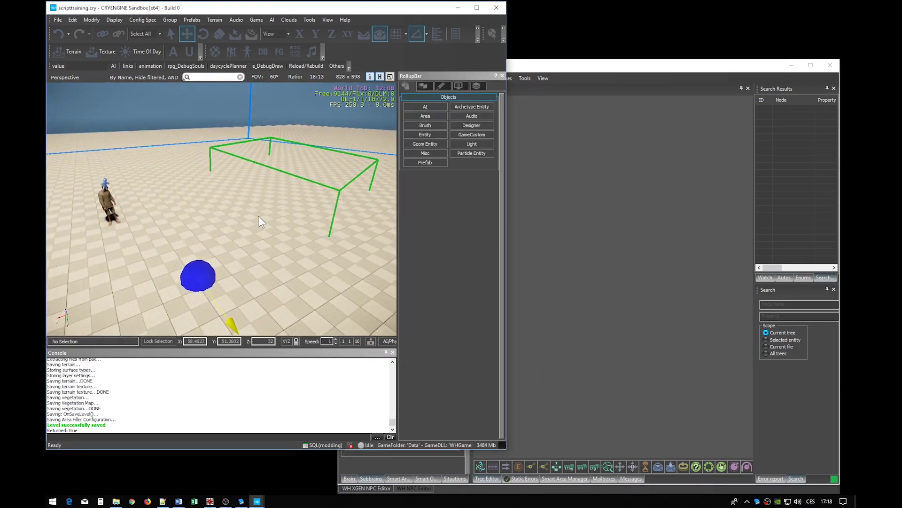
Run a game test watching the NPC follow onUpdate, then end it and bring the NPC editor forward
key(ctrl+g)
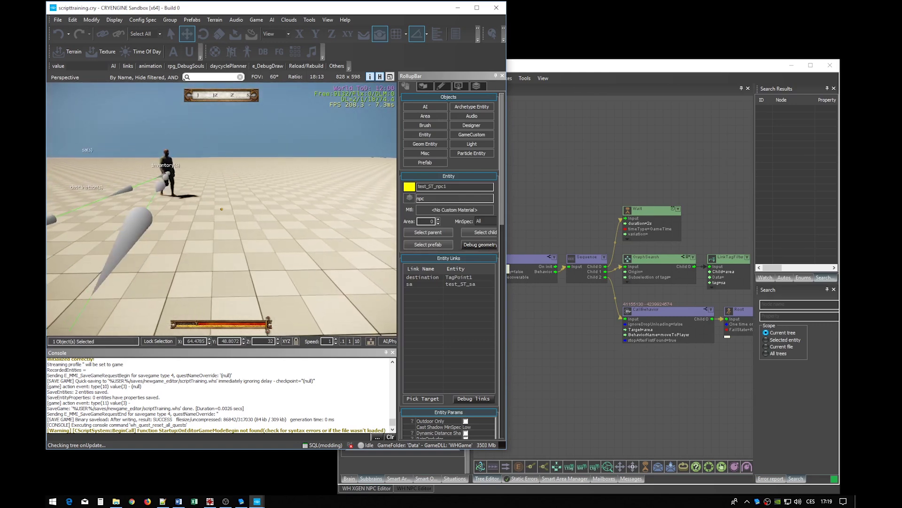
key(Escape)
click(209, 146)
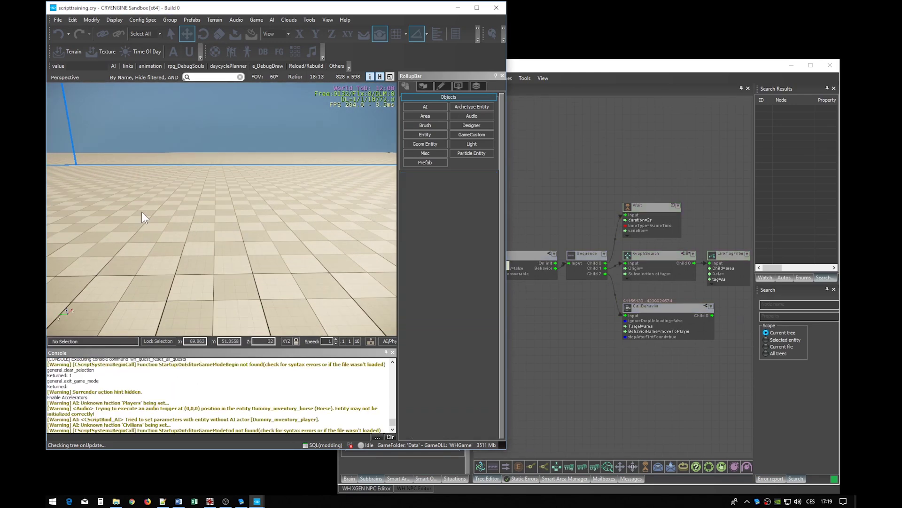
click(649, 333)
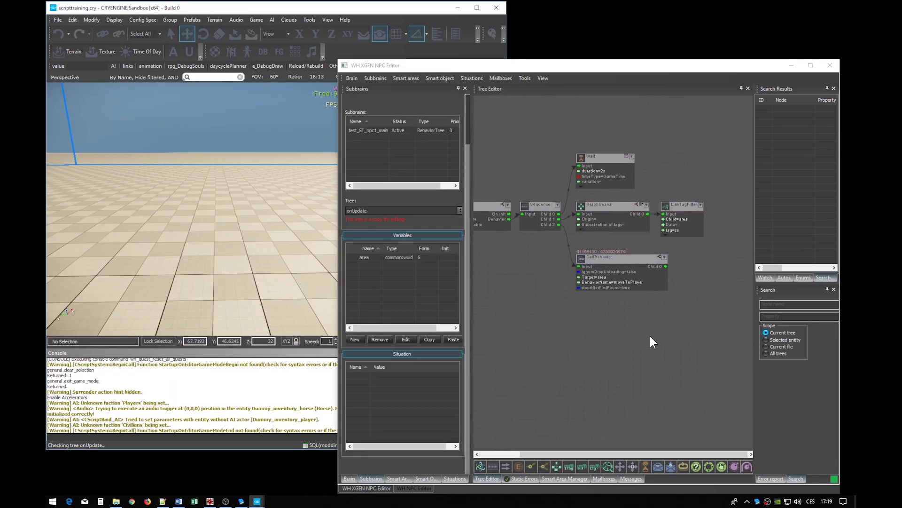
Add moveToPlayer variable addParam of type additionalMoveParams with value destChangedThreshold(200ms)
click(218, 227)
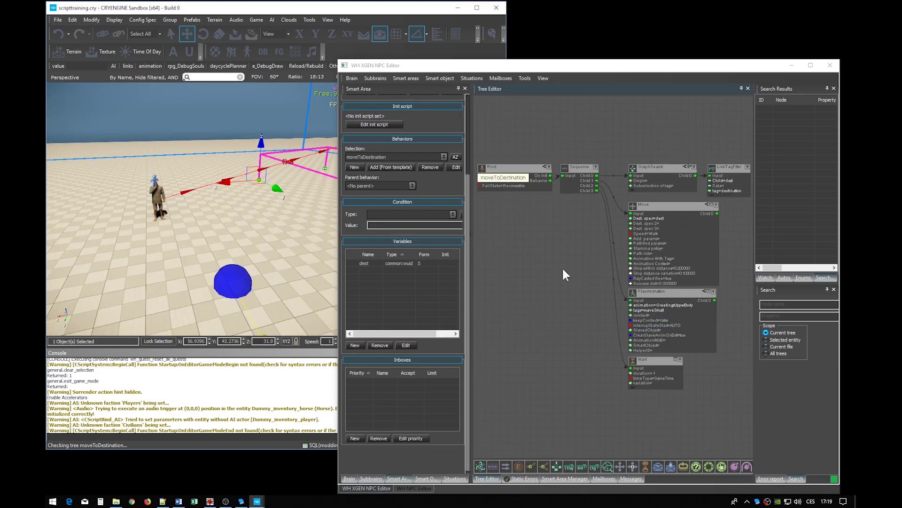
click(383, 157)
scroll(576, 316, up, 1)
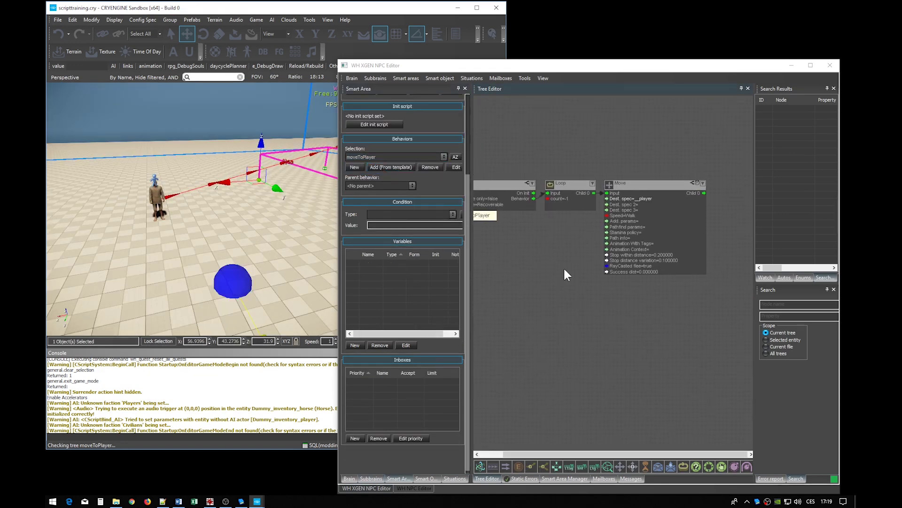
scroll(568, 272, up, 1)
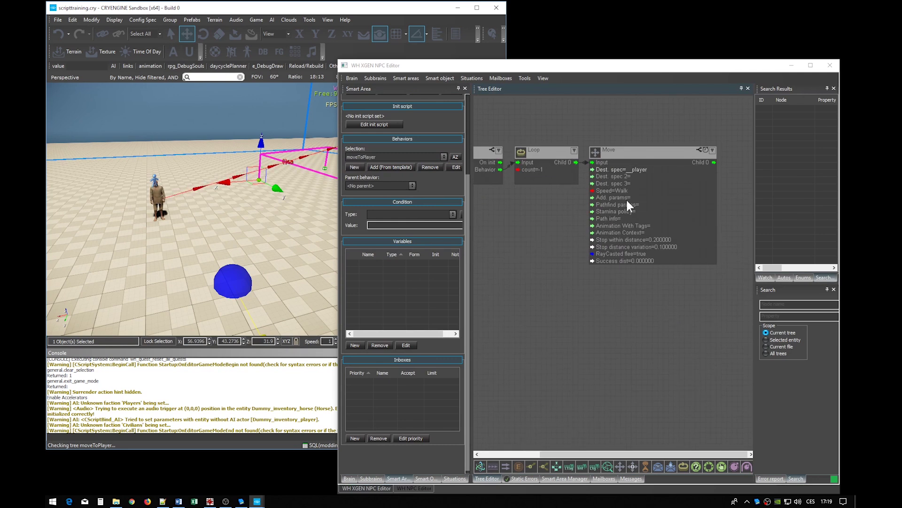
click(354, 345)
text(addParam)
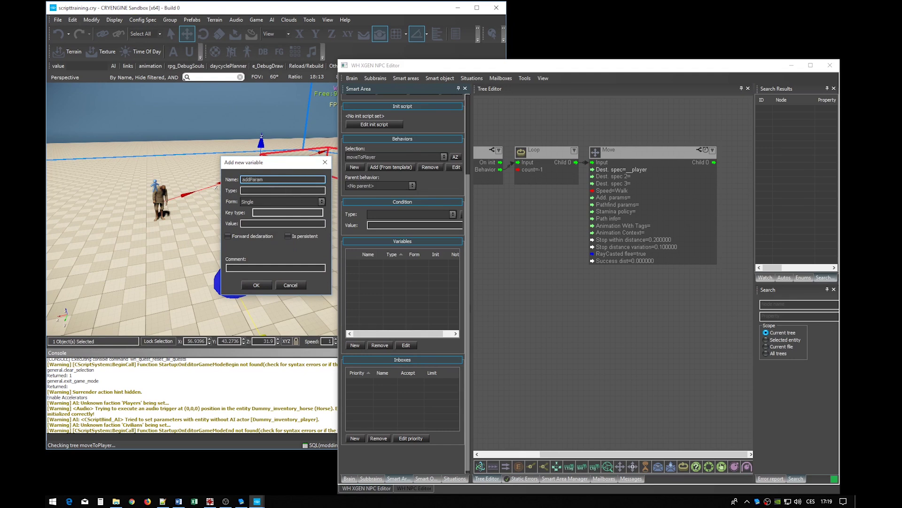
key(Tab)
text(tionalMoveParams)
key(Tab)
text(dest)
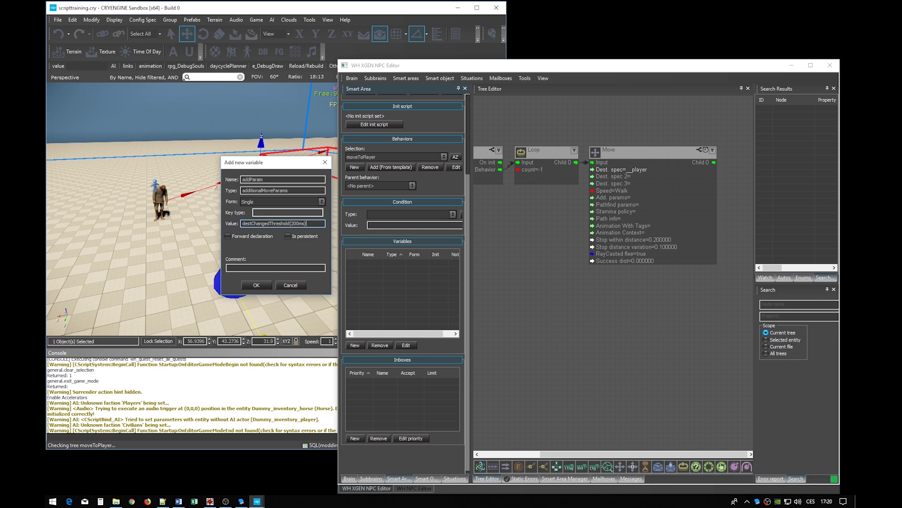
Confirm the addParam variable, then test-run the NPC approaching the player and exit
key(Return)
click(325, 213)
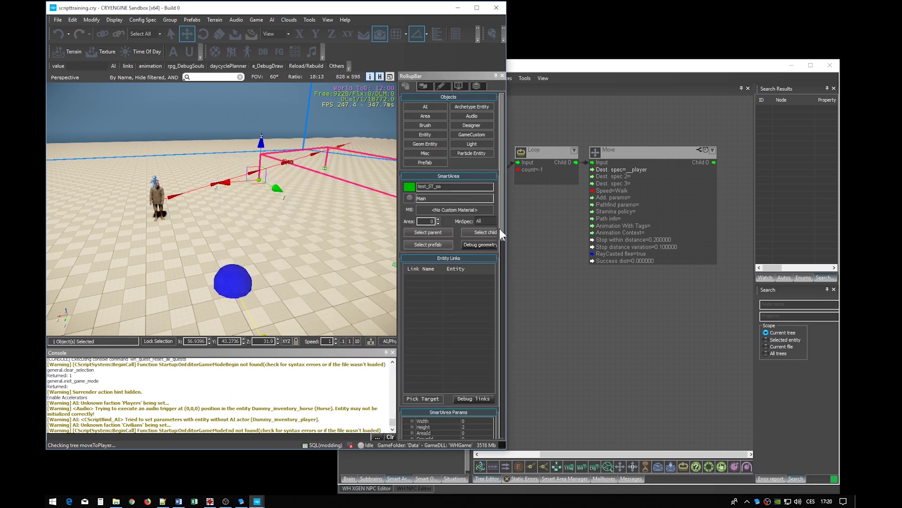
key(ctrl+g)
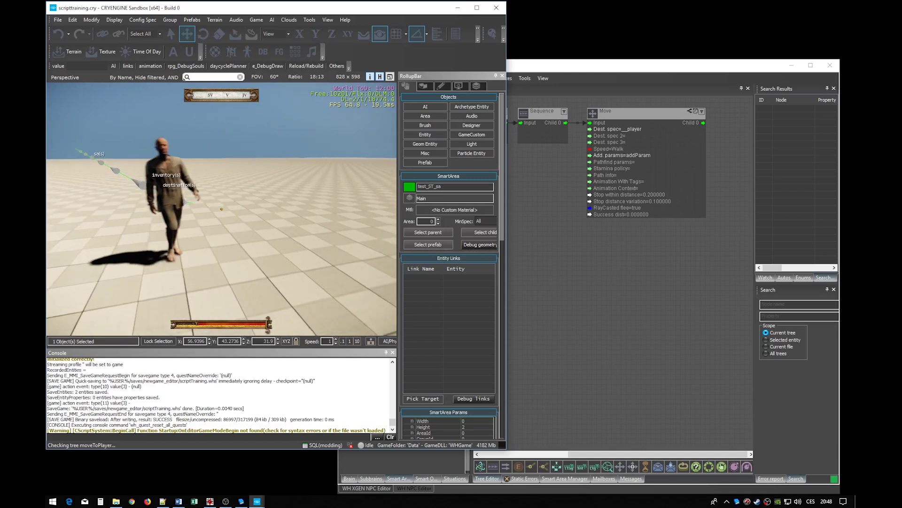
key(Escape)
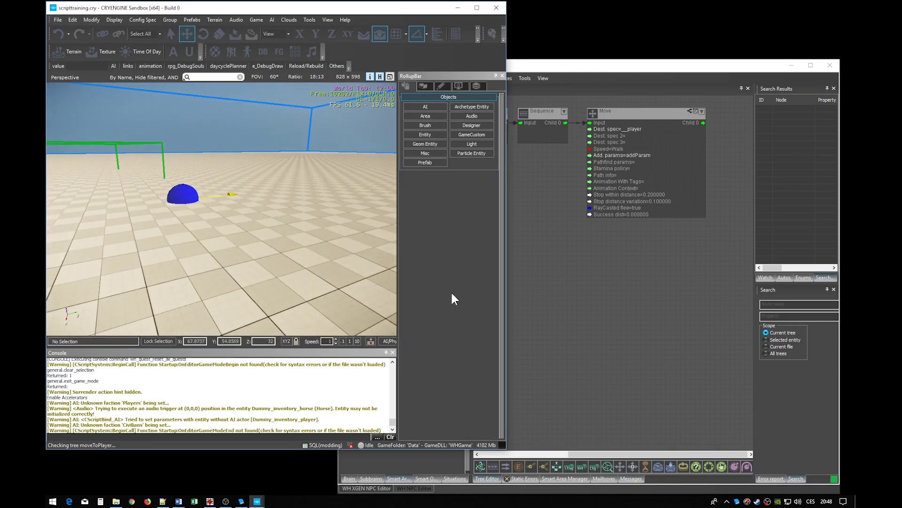
Set the Move node's stop distance and success distance both to 1
click(590, 305)
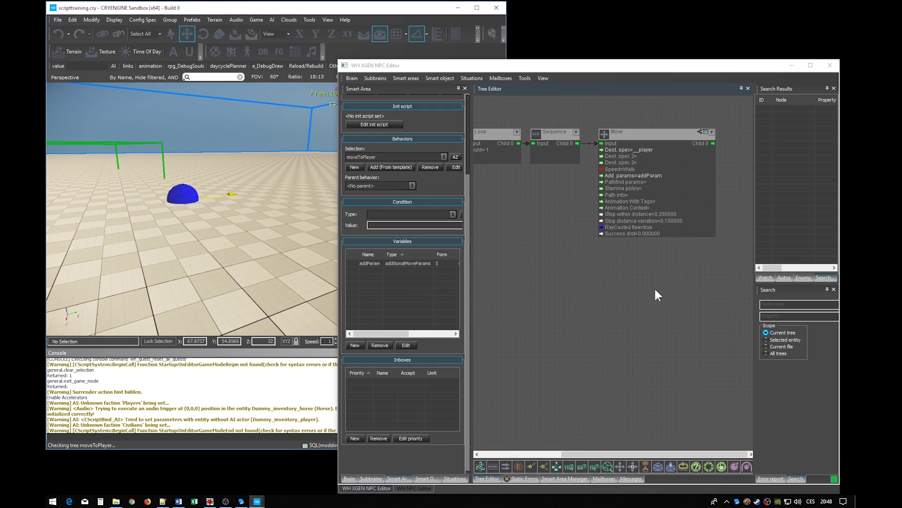
mouse_move(658, 287)
middle_down()
mouse_move(680, 298)
mouse_move(619, 268)
middle_up()
scroll(679, 248, up, 2)
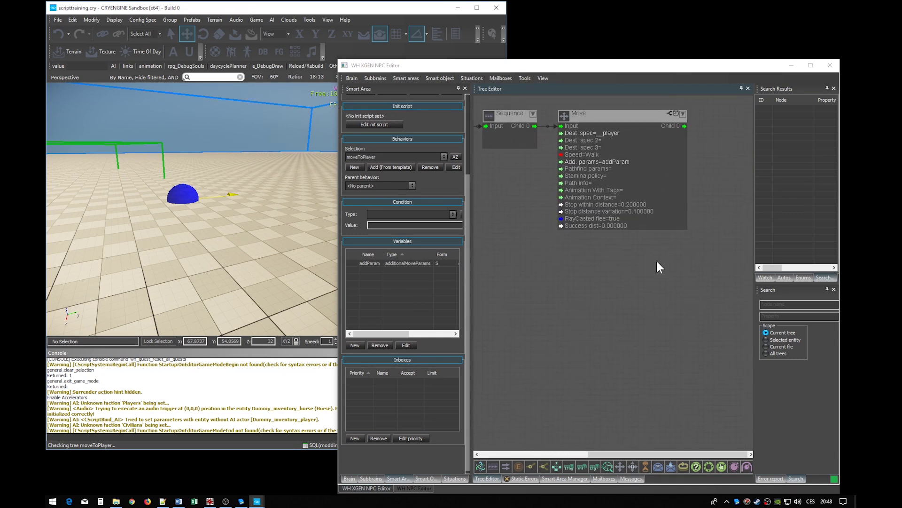
double_click(628, 212)
text(1)
key(Return)
double_click(607, 234)
text(1)
key(Return)
Switch the behaviour tree view to moveToPlayer and fit the whole tree in view
click(614, 273)
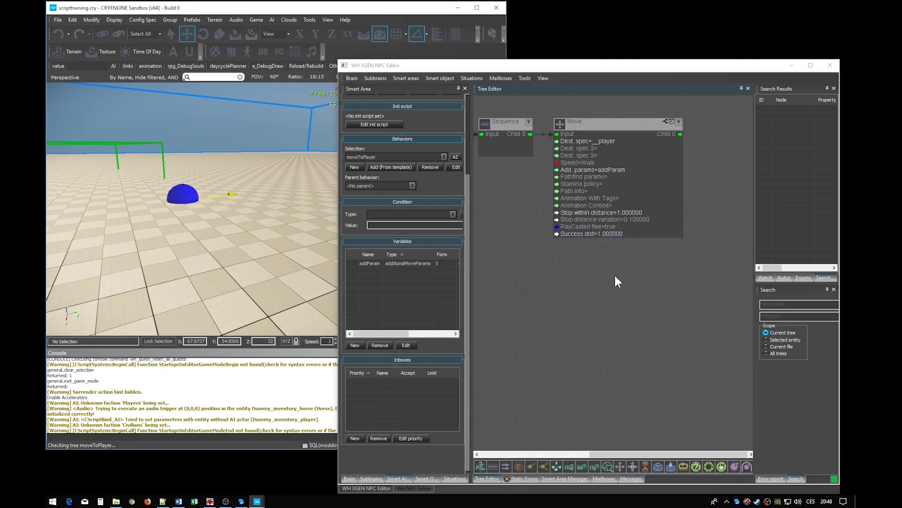
click(406, 156)
click(681, 309)
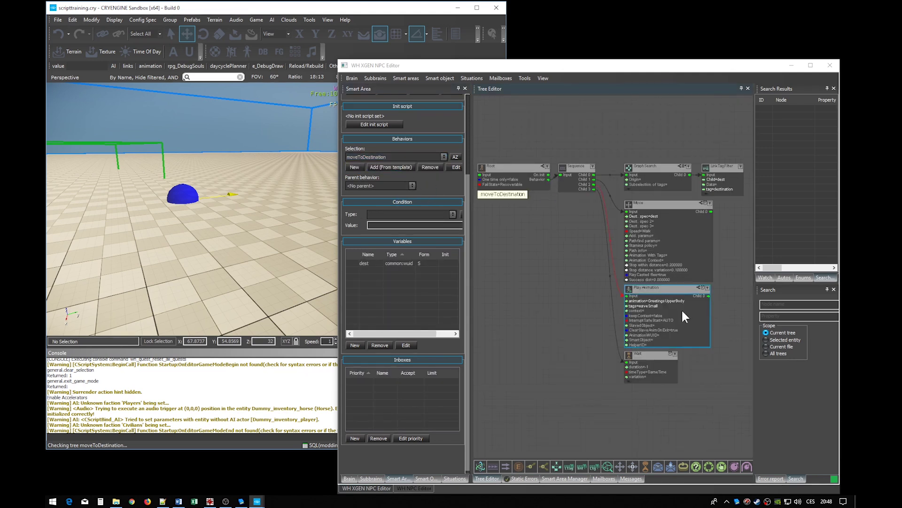
click(404, 156)
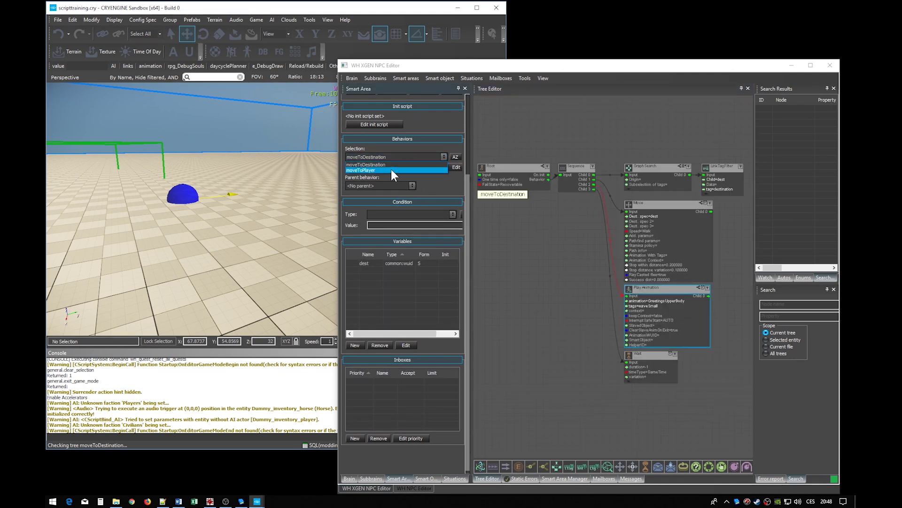
click(392, 170)
key(ctrl+v)
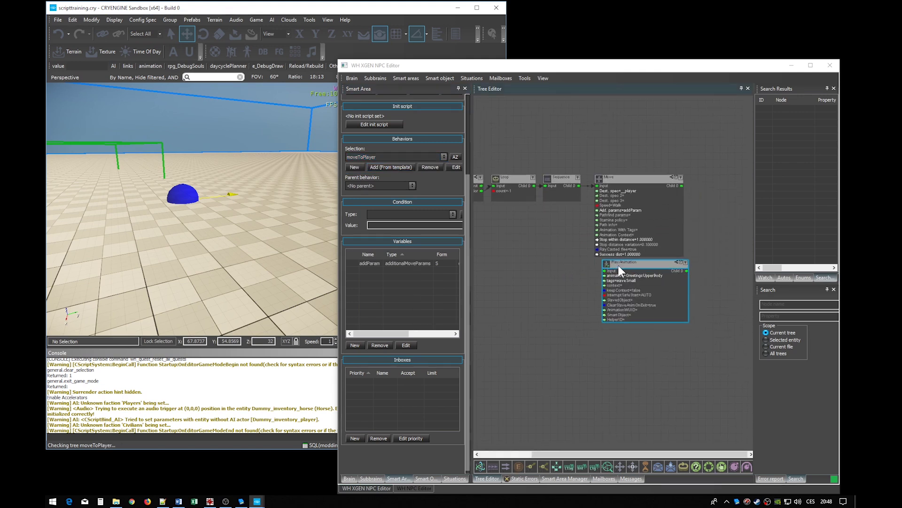
Link the Sequence's Child 1 pin to the PlayAnimation node's input
drag(616, 265, 614, 266)
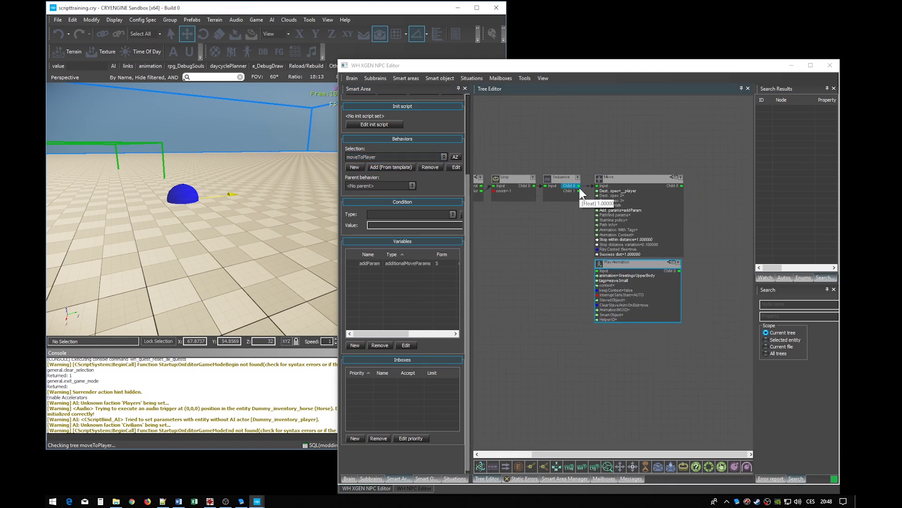
click(578, 191)
drag(577, 188, 585, 279)
scroll(596, 291, up, 3)
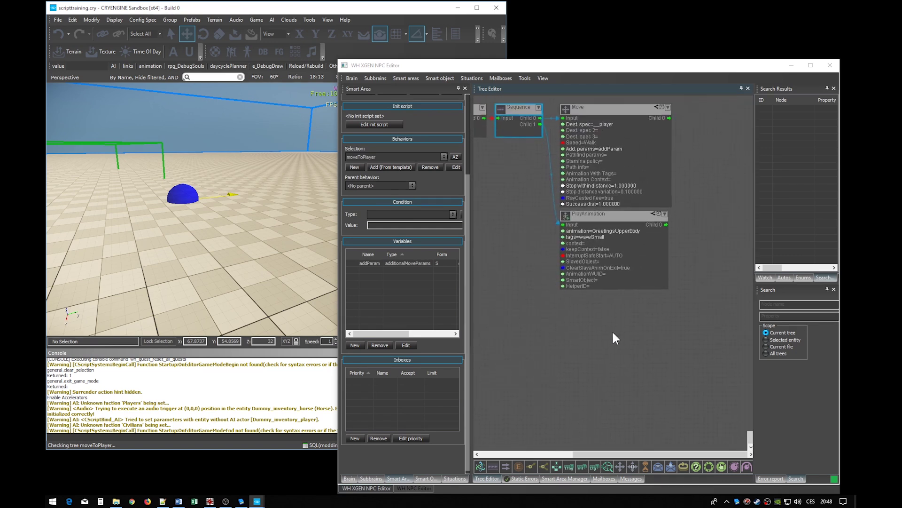
Add a DistanceGate node below PlayAnimation and link it as Sequence's Child 2
right_drag(629, 331, 623, 320)
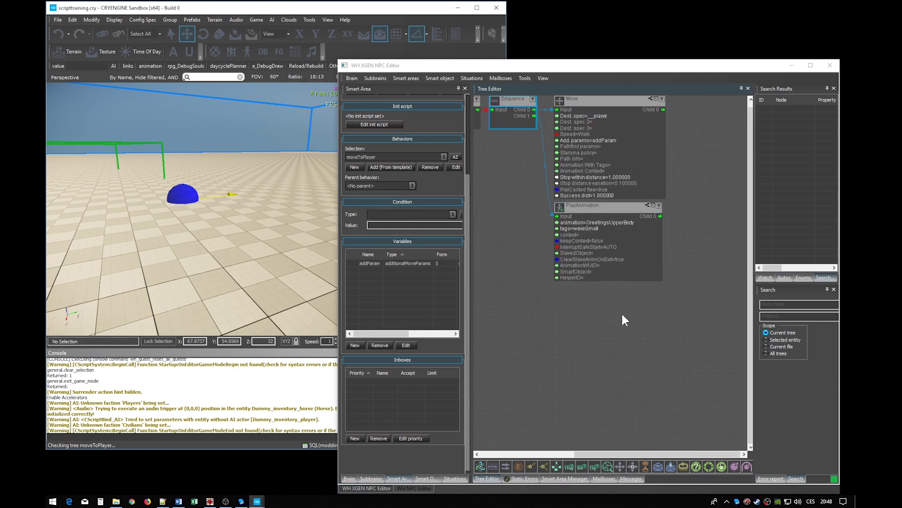
double_click(570, 300)
text(distan)
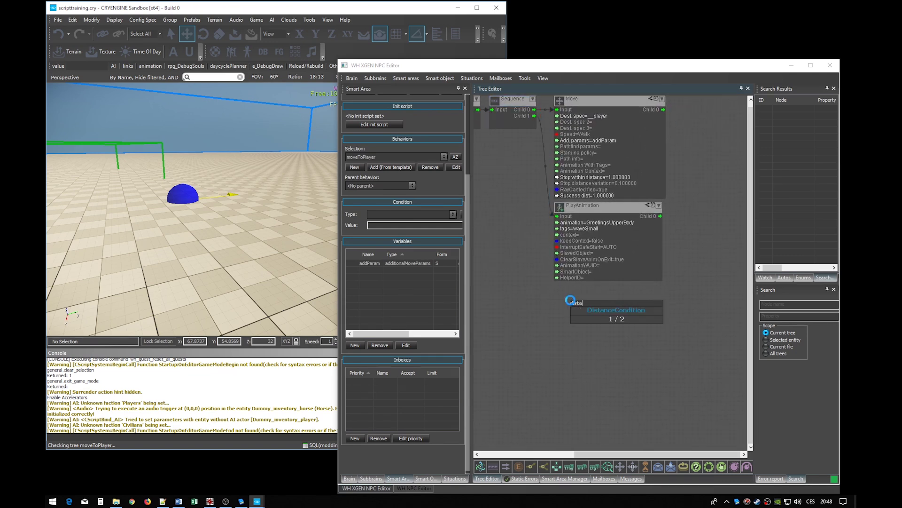
key(Down)
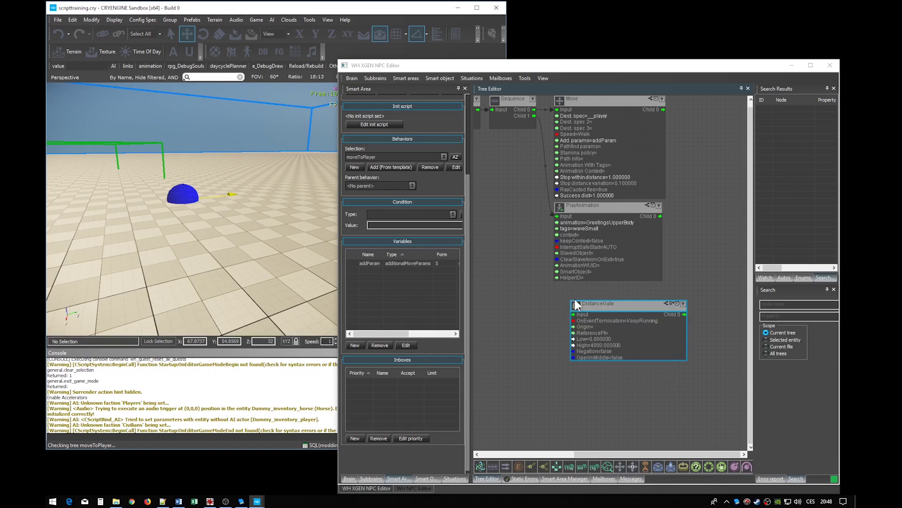
key(Return)
scroll(592, 310, up, 1)
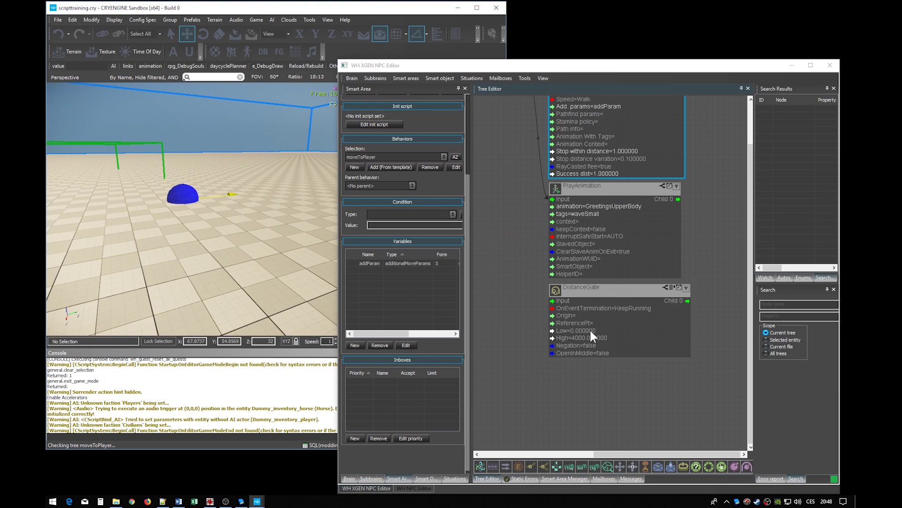
scroll(539, 273, up, 2)
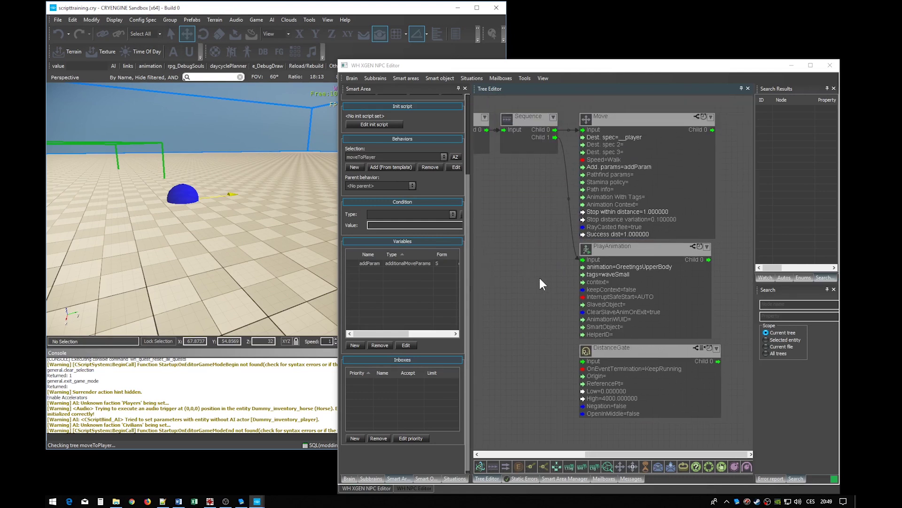
drag(554, 144, 585, 359)
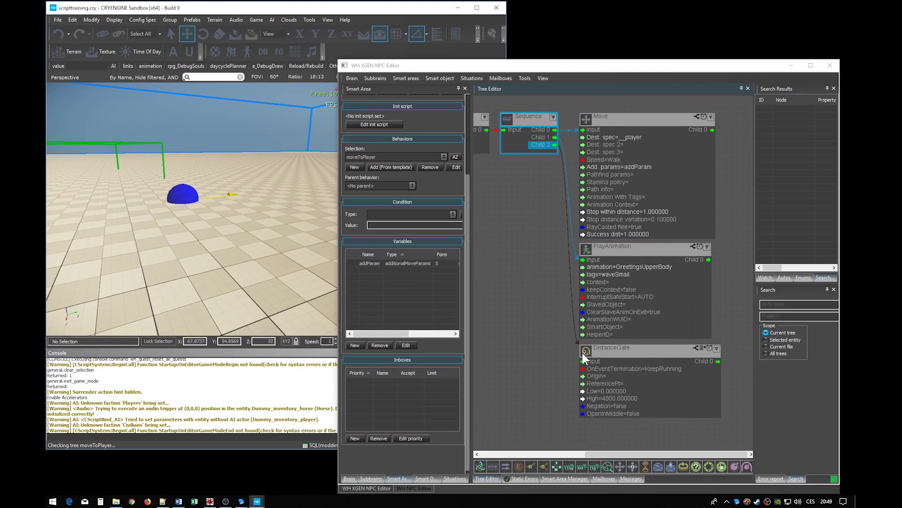
scroll(536, 332, down, 2)
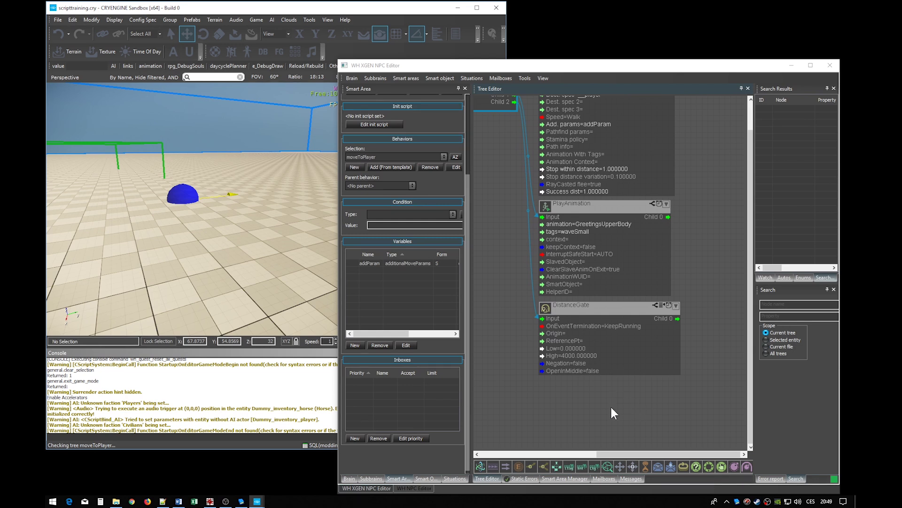
click(633, 311)
middle_drag(694, 323, 685, 306)
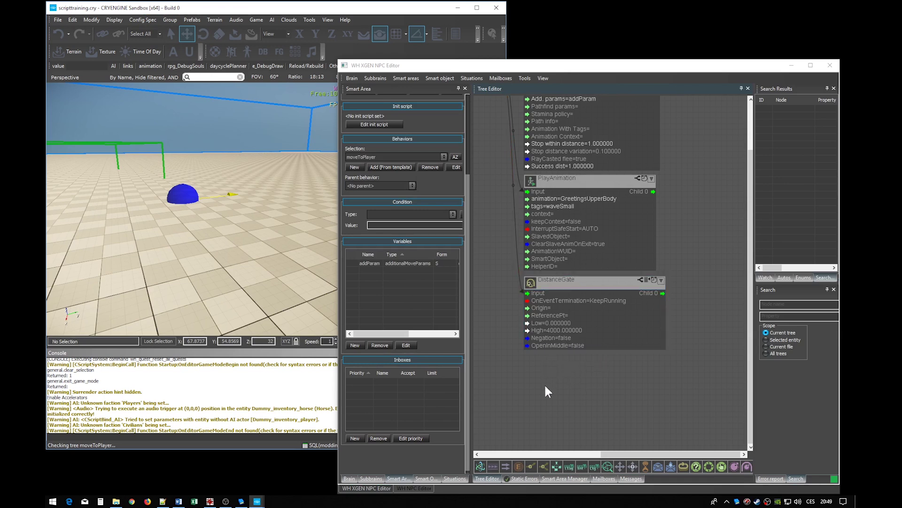
Set DistanceGate's Negation to true and its High limit to 4
double_click(562, 337)
click(603, 337)
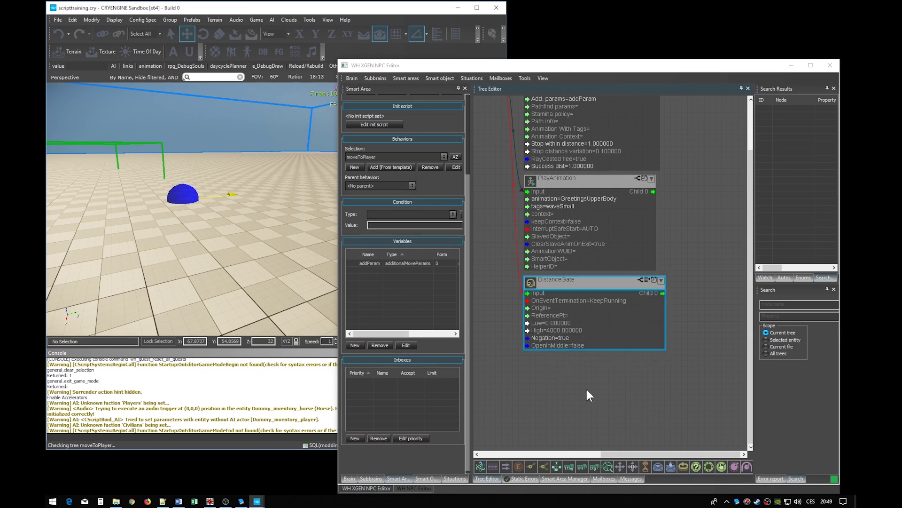
click(579, 391)
click(573, 331)
double_click(574, 331)
key(Return)
click(667, 361)
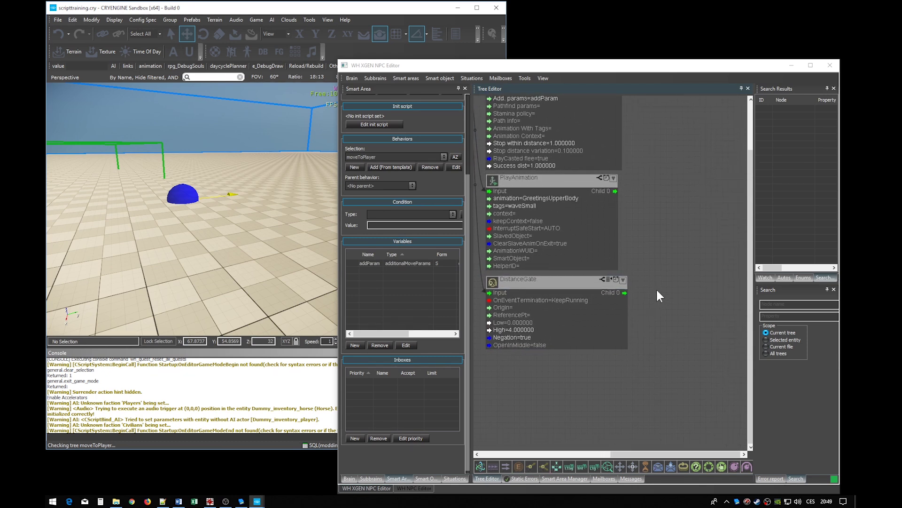
Add a Success node and link it as DistanceGate's Child 0
click(654, 280)
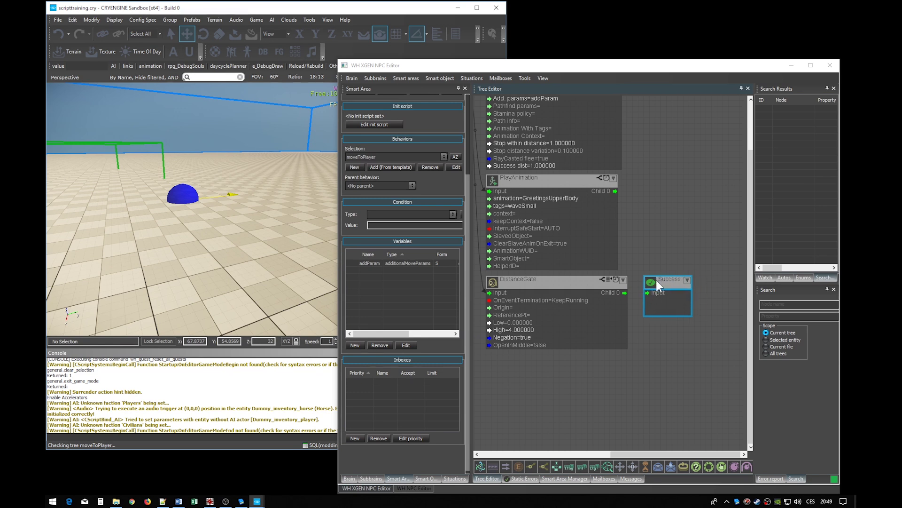
drag(626, 292, 655, 291)
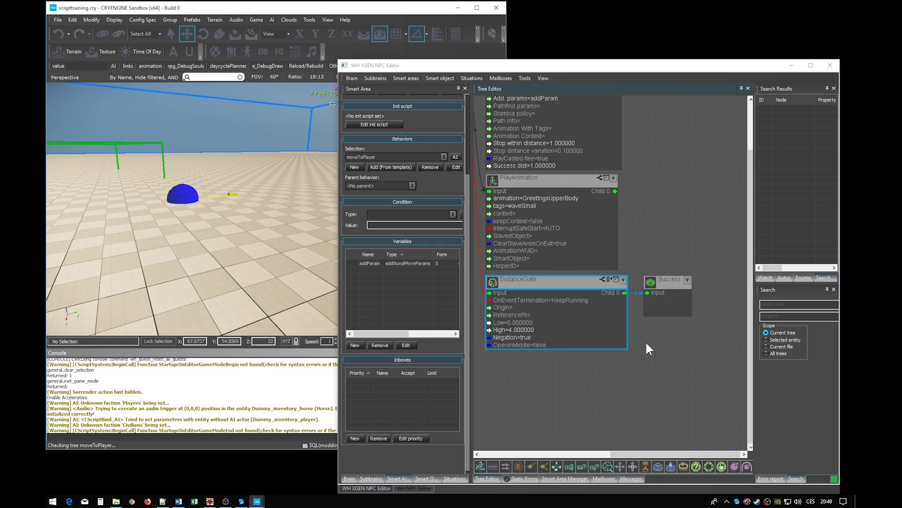
middle_drag(606, 289, 579, 261)
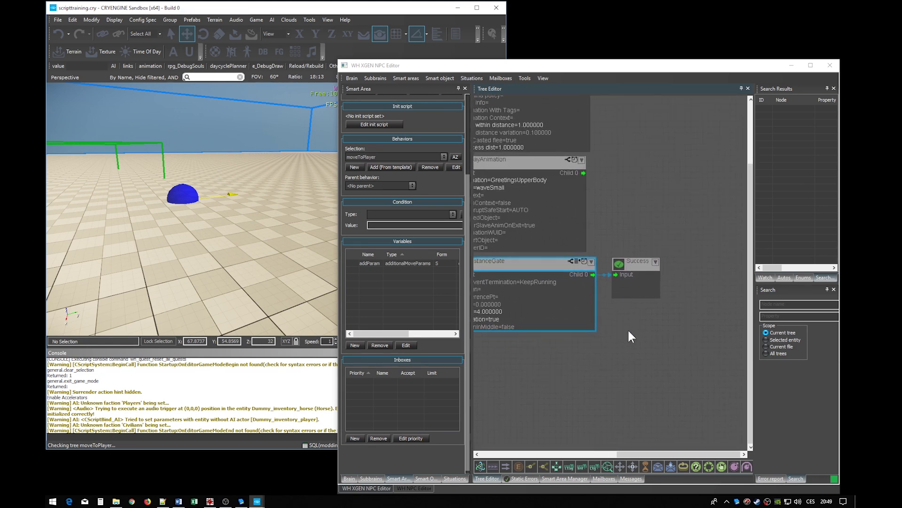
click(686, 253)
scroll(655, 247, down, 3)
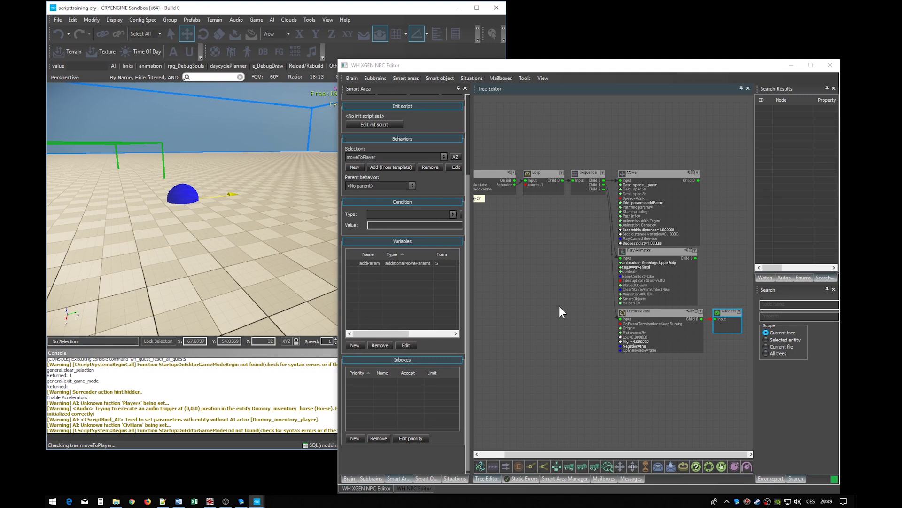
scroll(607, 303, up, 5)
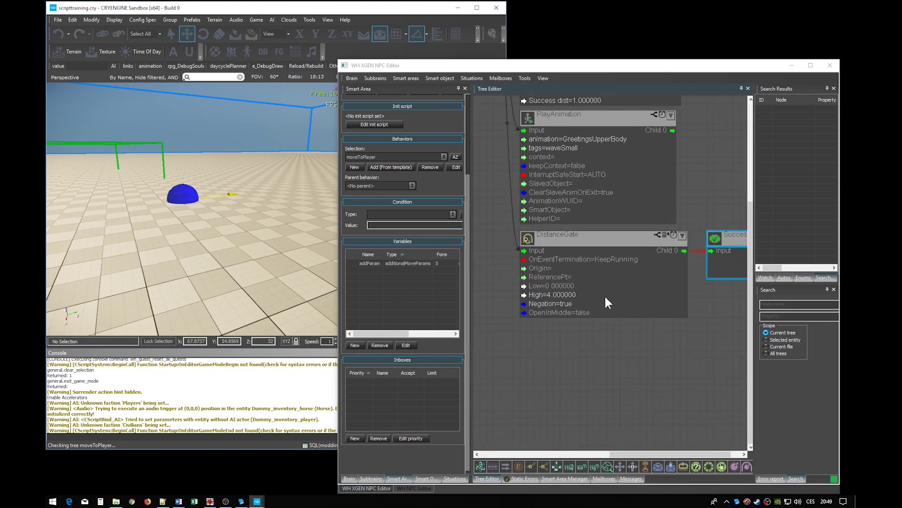
Set DistanceGate's Origin to this.id and ReferencePt to __player, then launch the game test
click(542, 270)
double_click(542, 267)
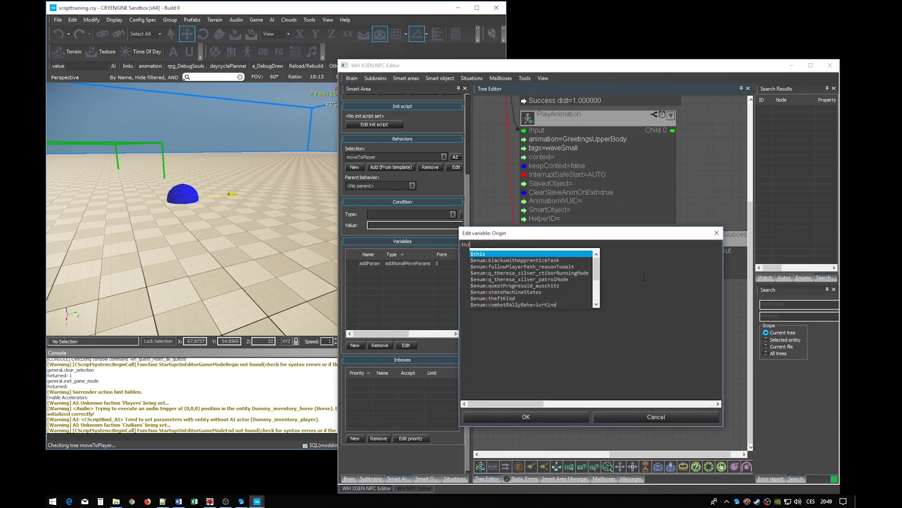
text(.i)
key(Return)
key(Return)
double_click(558, 275)
text(_)
key(Return)
key(Return)
click(605, 333)
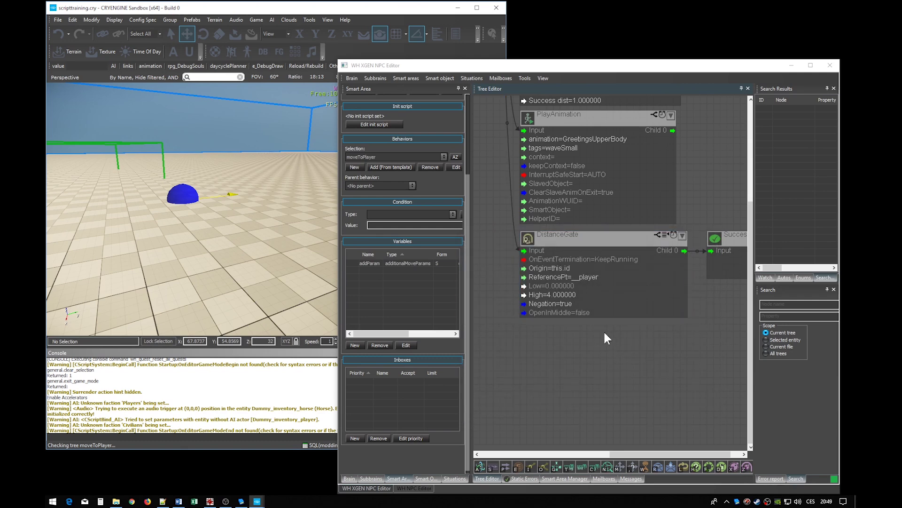
key(ctrl+g)
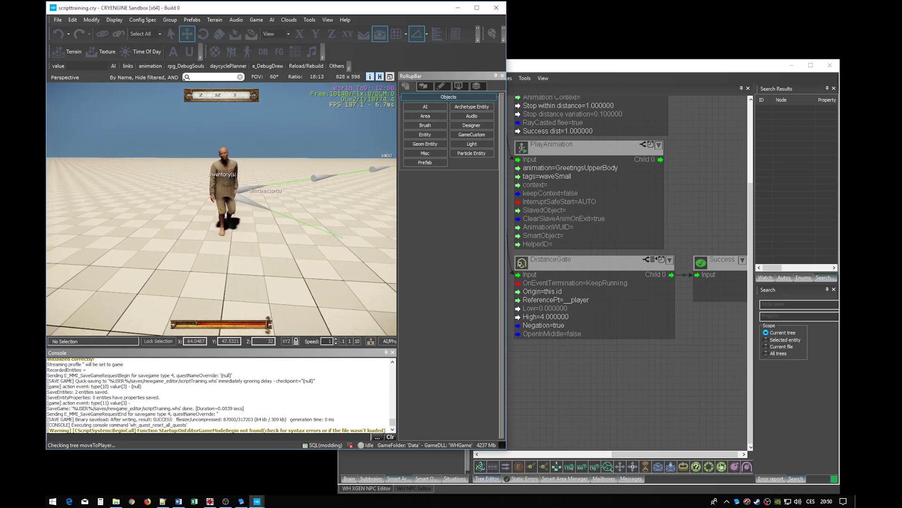
Exit game mode after watching the NPC and bring the NPC editor back to front
key(Escape)
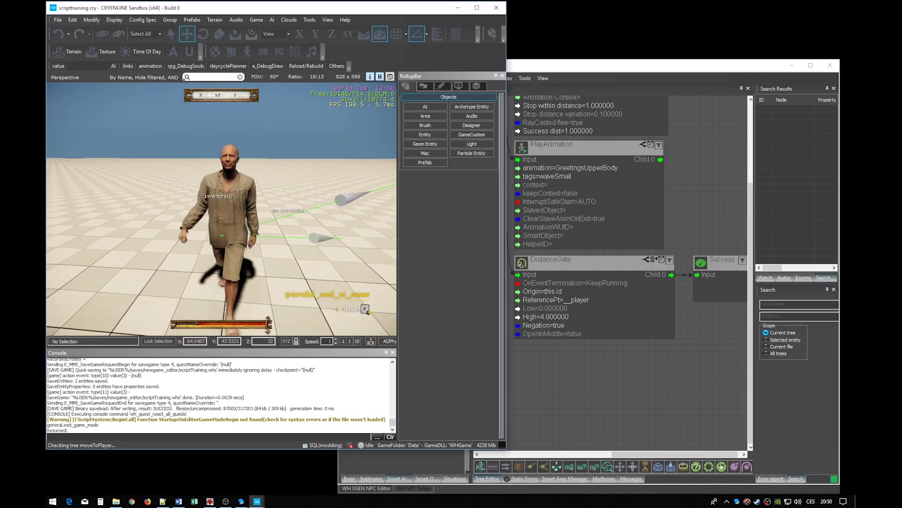
click(685, 208)
scroll(659, 213, down, 2)
scroll(549, 164, down, 2)
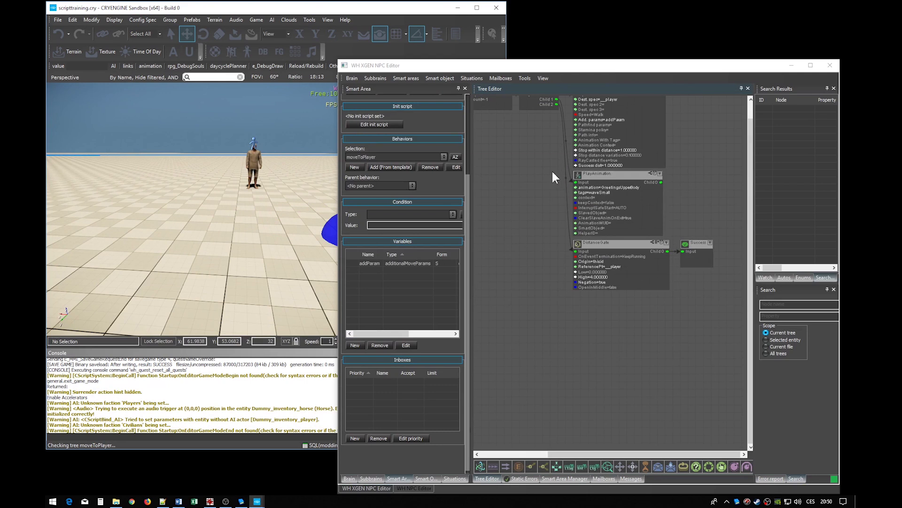
Review the Move node's Speed list and leave it at Walk
middle_drag(549, 164, 545, 226)
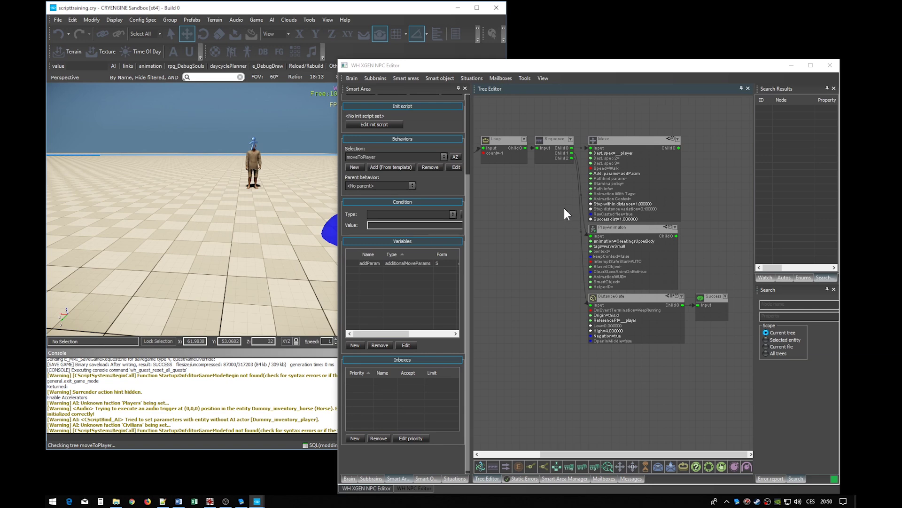
scroll(564, 208, up, 2)
scroll(565, 201, up, 2)
middle_drag(552, 181, 540, 165)
double_click(575, 181)
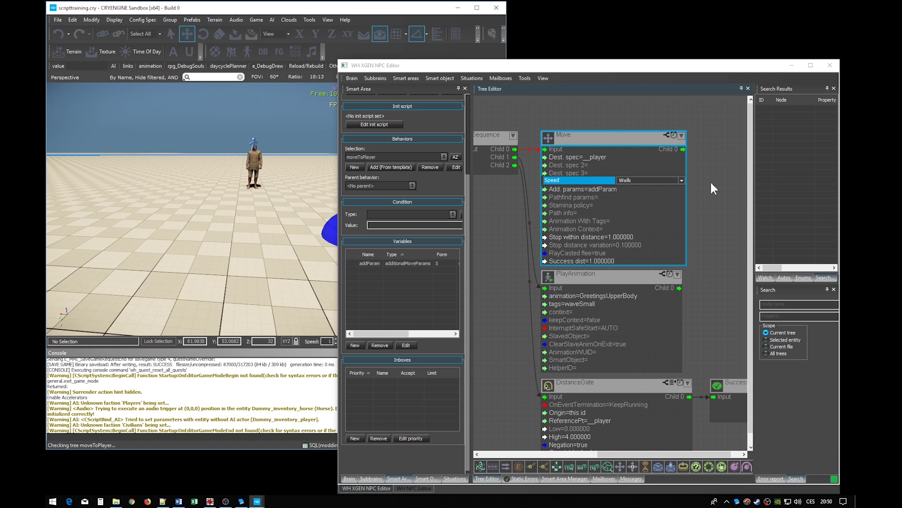
click(662, 180)
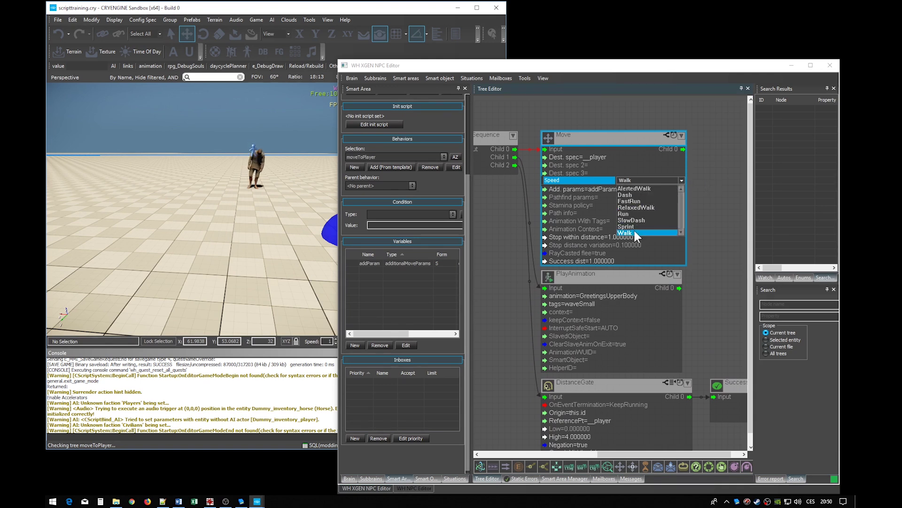
click(705, 188)
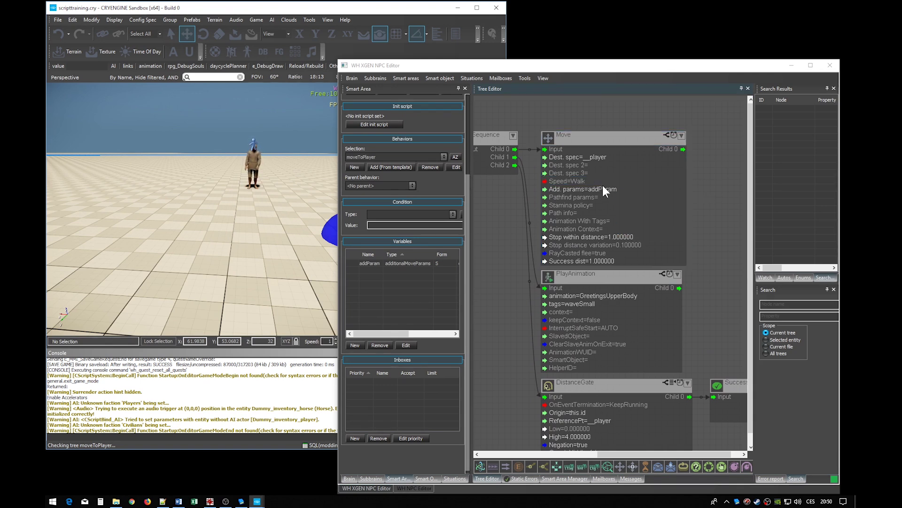
Re-check the Speed list, keep Walk, and deselect the Move node
double_click(576, 180)
click(642, 180)
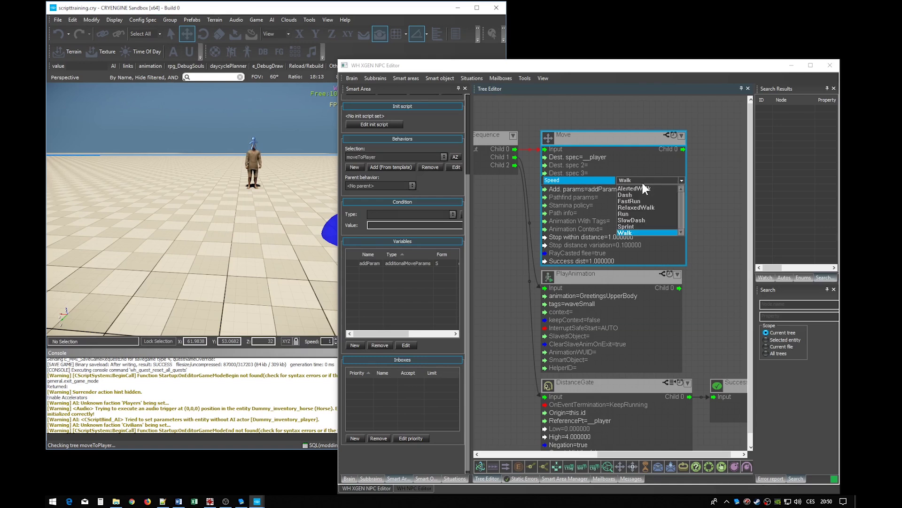
click(642, 180)
click(713, 192)
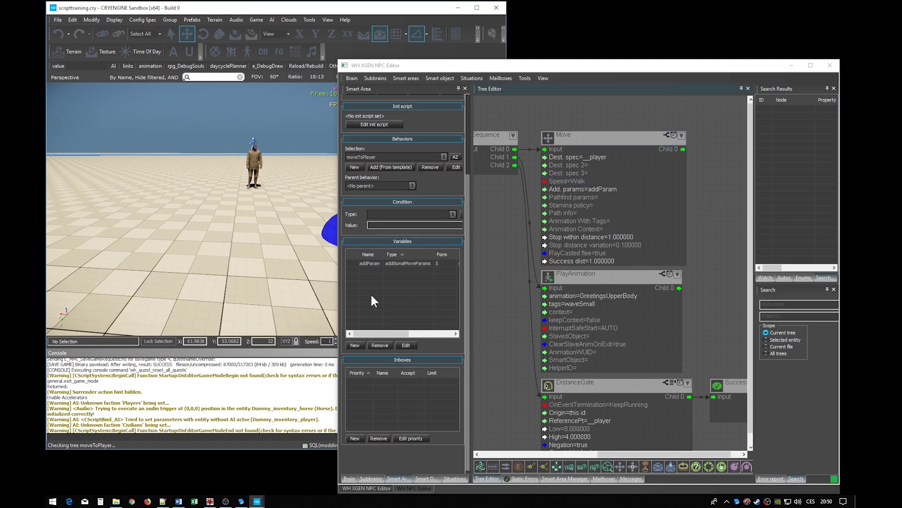
Start a new behaviour variable named speed of type string with value "Run"
click(355, 345)
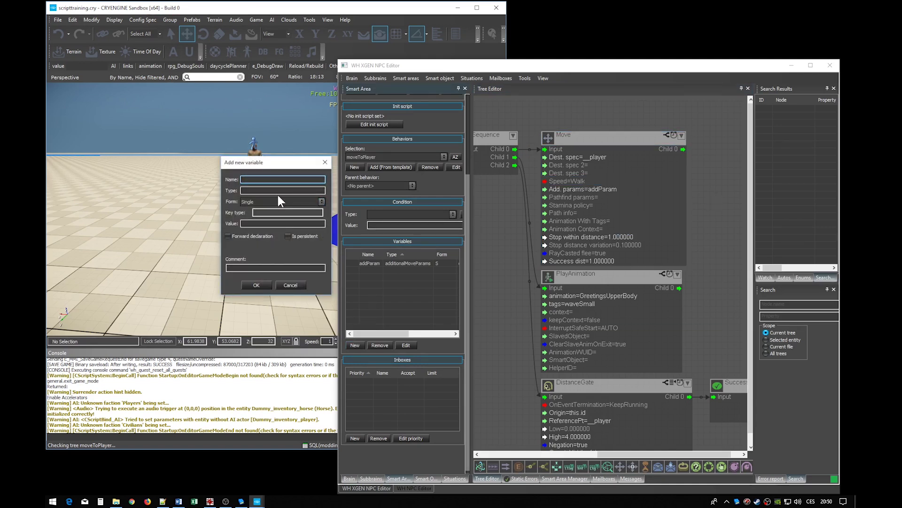
text(sped)
key(BackSpace)
key(BackSpace)
text(ed)
click(263, 190)
text(tring)
key(Tab)
key(Tab)
key(Tab)
text("Run")
key(shift+Tab)
key(shift+Tab)
key(shift+Tab)
click(297, 223)
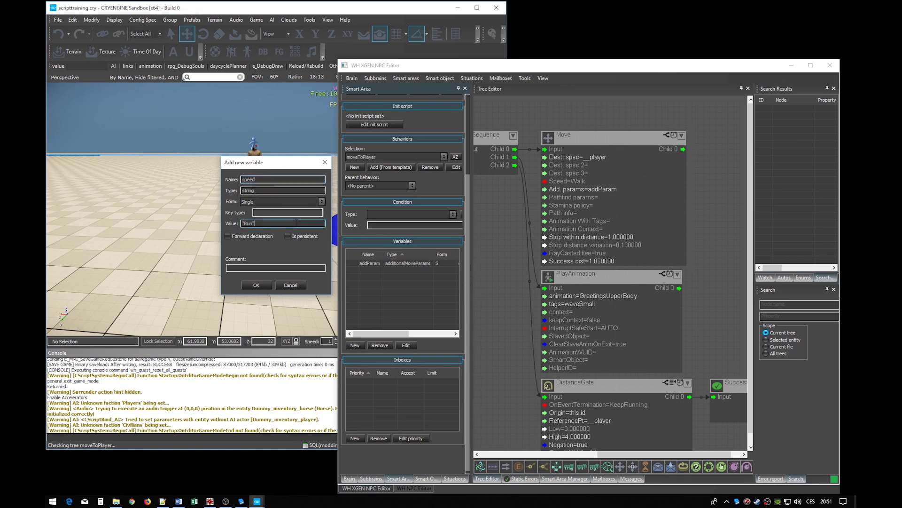
Check the Move node's speed options, then confirm the new speed variable
double_click(578, 181)
click(635, 180)
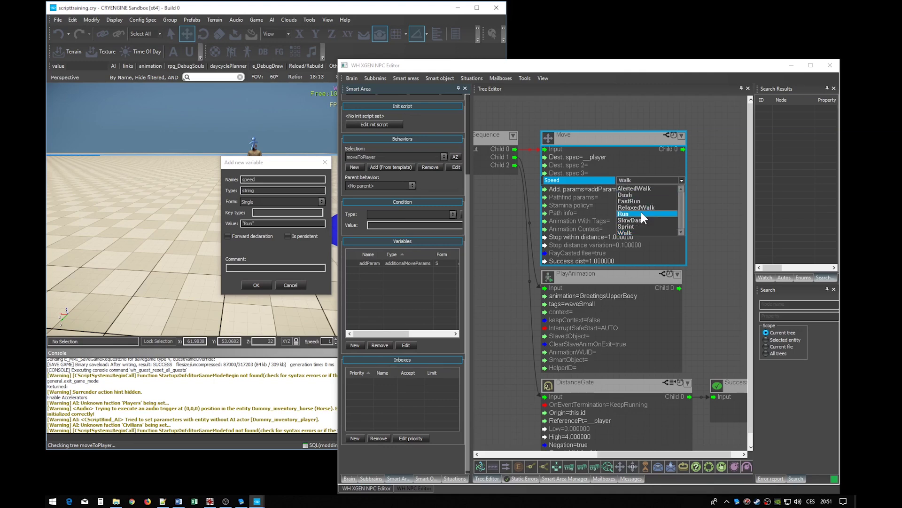
click(632, 167)
click(263, 223)
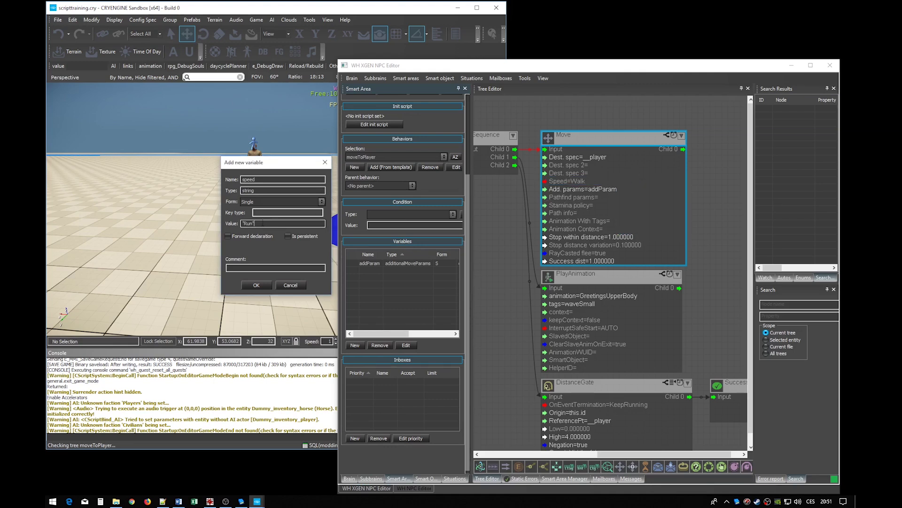
click(260, 287)
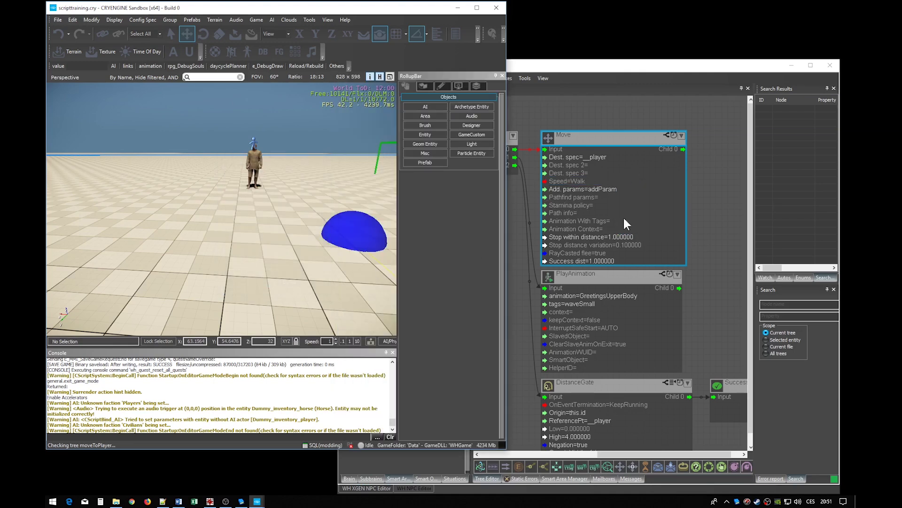
Switch the Move node's Speed to a variable name and set it to $speed
click(579, 179)
right_click(579, 181)
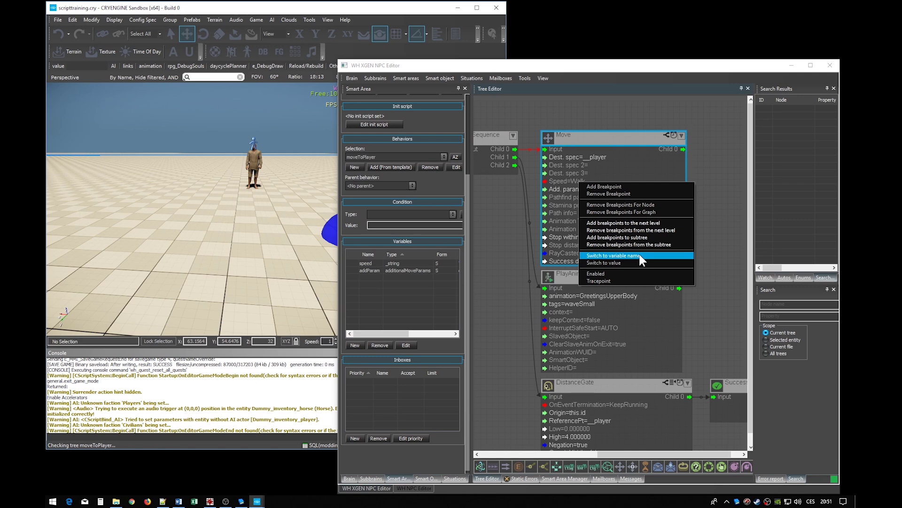
click(638, 252)
double_click(592, 181)
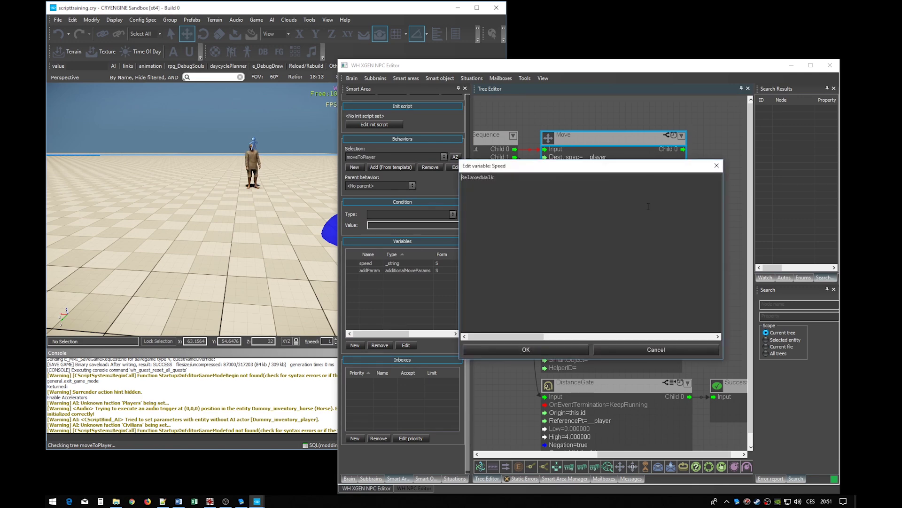
text($speed)
key(Return)
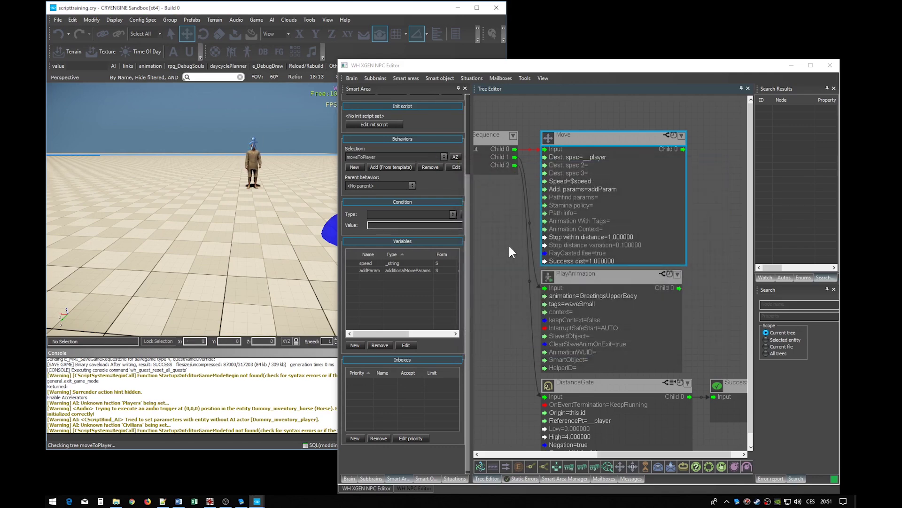
scroll(526, 169, down, 2)
Insert a Parallel node above the Loop and reposition the Loop branch under it
drag(524, 167, 564, 228)
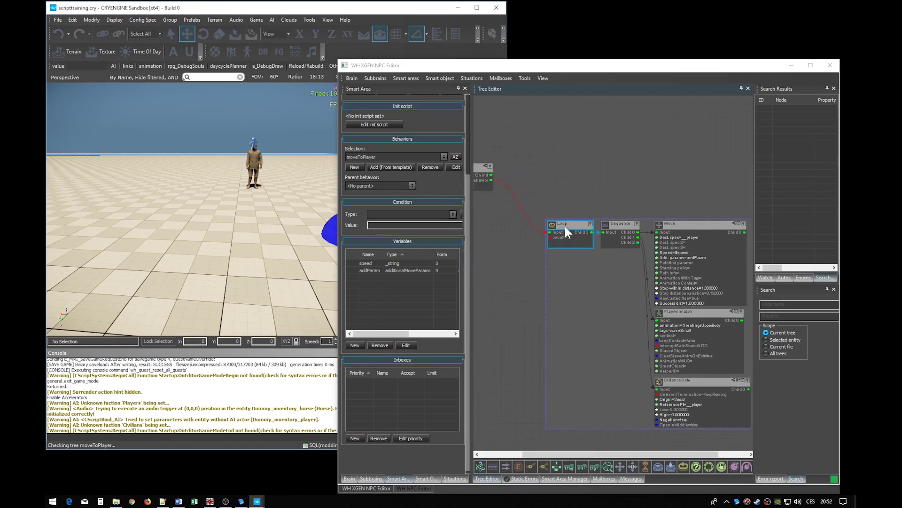
click(498, 169)
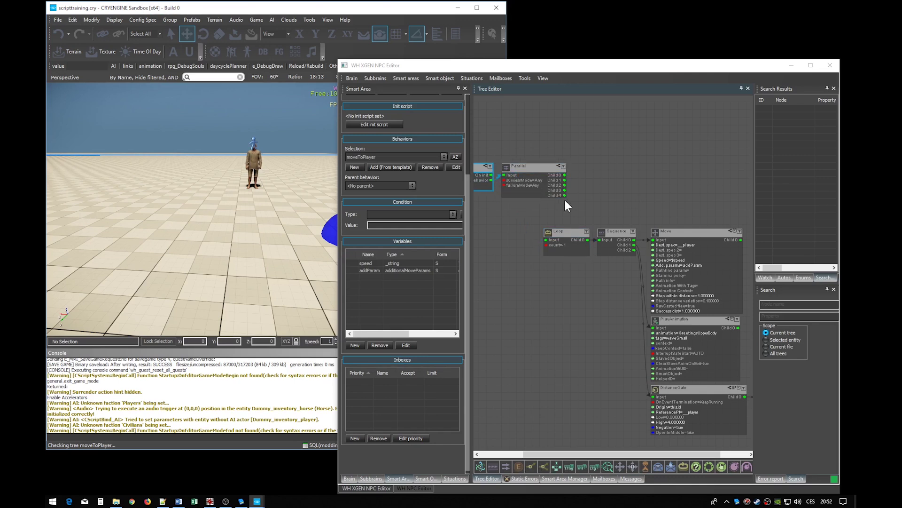
mouse_move(566, 242)
mouse_down()
mouse_move(600, 227)
mouse_move(601, 248)
mouse_up()
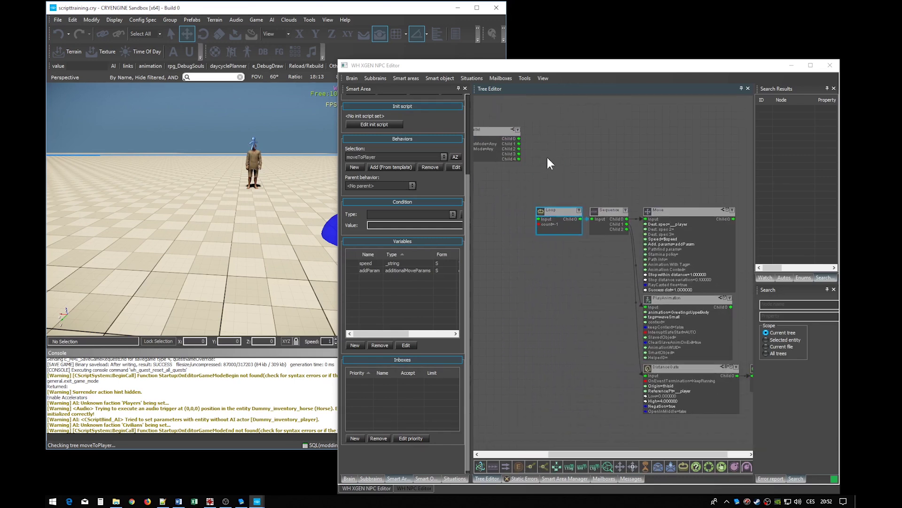
scroll(507, 137, up, 2)
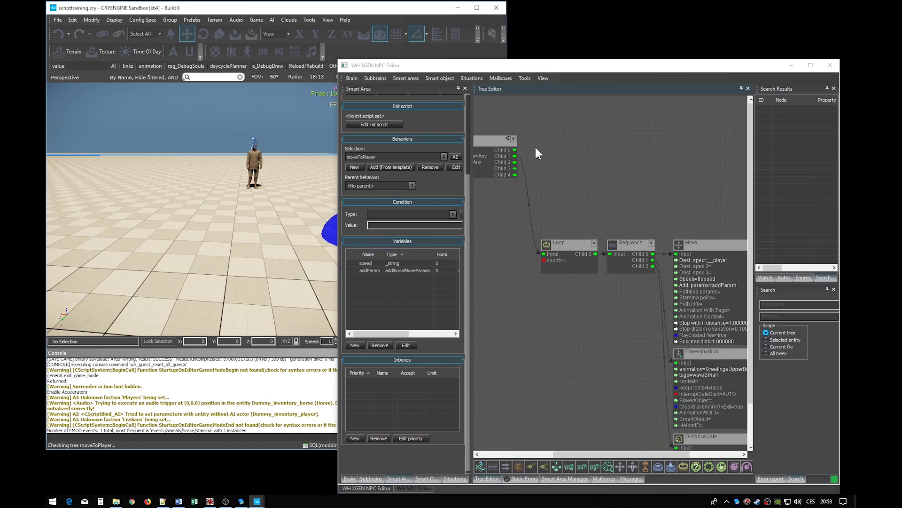
Add a second Loop under Parallel with a Sequence and a DistanceGate beneath it
key(ctrl+v)
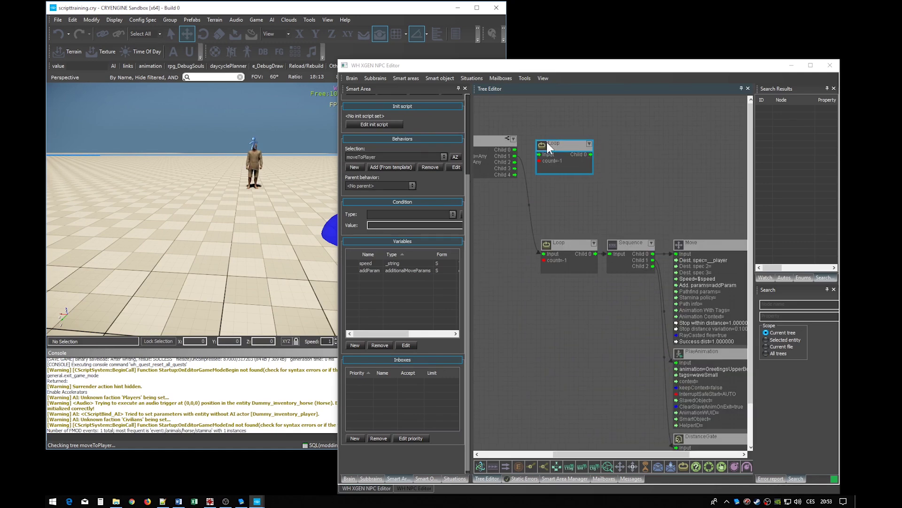
drag(546, 141, 550, 136)
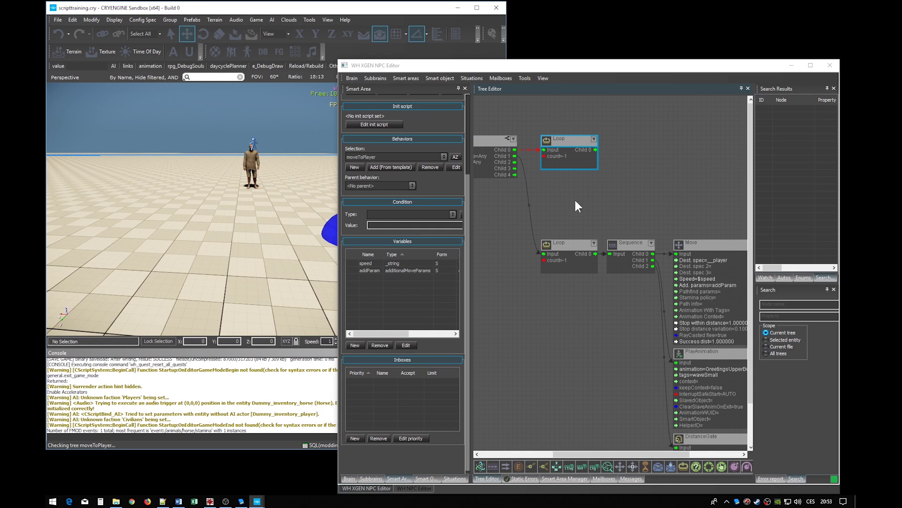
right_drag(570, 208, 582, 178)
key(ctrl+v)
drag(552, 161, 543, 163)
key(ctrl+v)
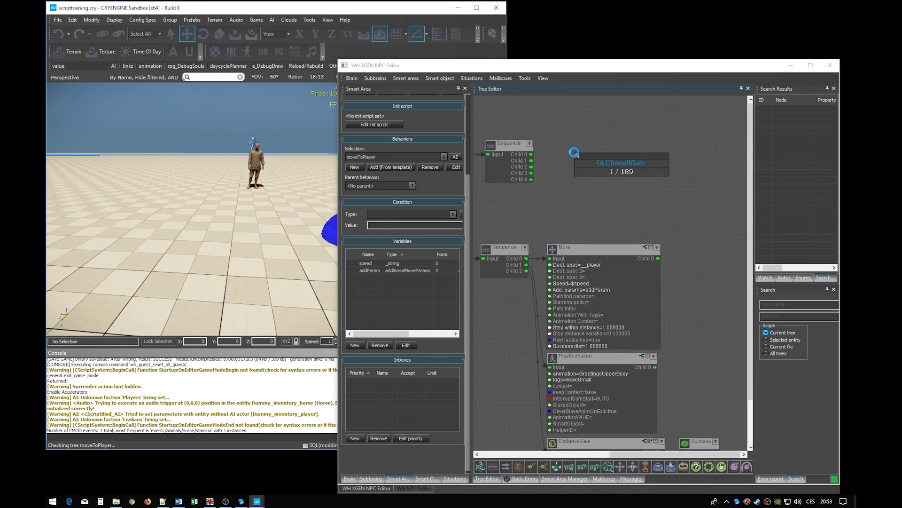
click(573, 140)
drag(531, 155, 552, 155)
Set the DistanceGate Origin $this.id, ReferencePt __player, Low 6 and High 10
double_click(563, 166)
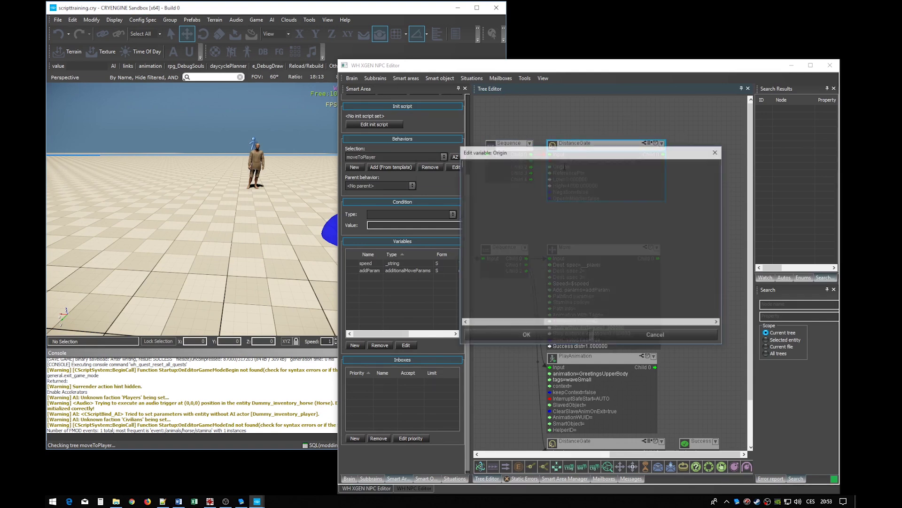
text($this.)
key(Return)
key(Return)
double_click(582, 173)
text($)
key(Return)
key(Return)
scroll(593, 164, up, 2)
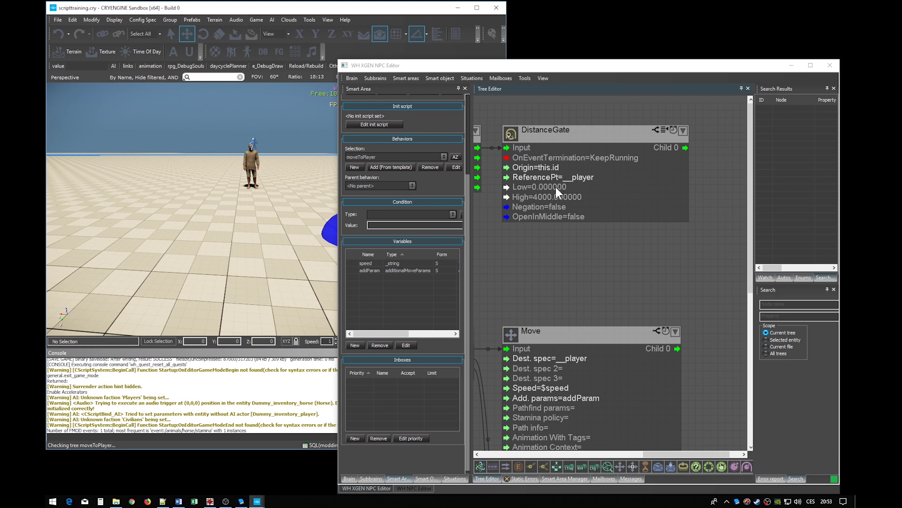
double_click(555, 187)
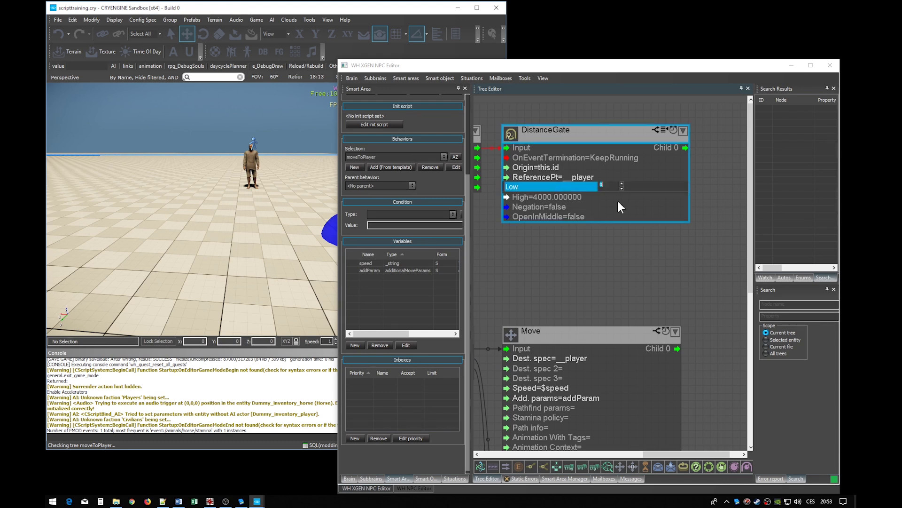
click(602, 243)
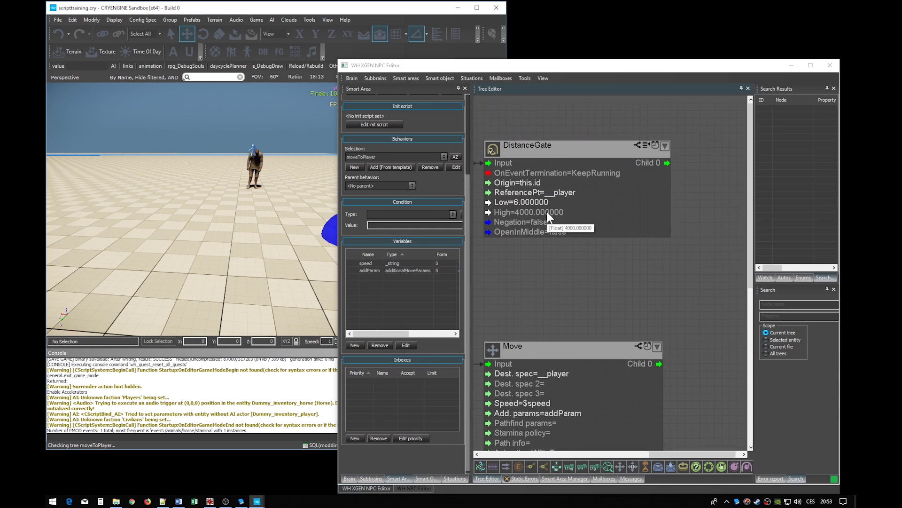
double_click(546, 211)
text(10)
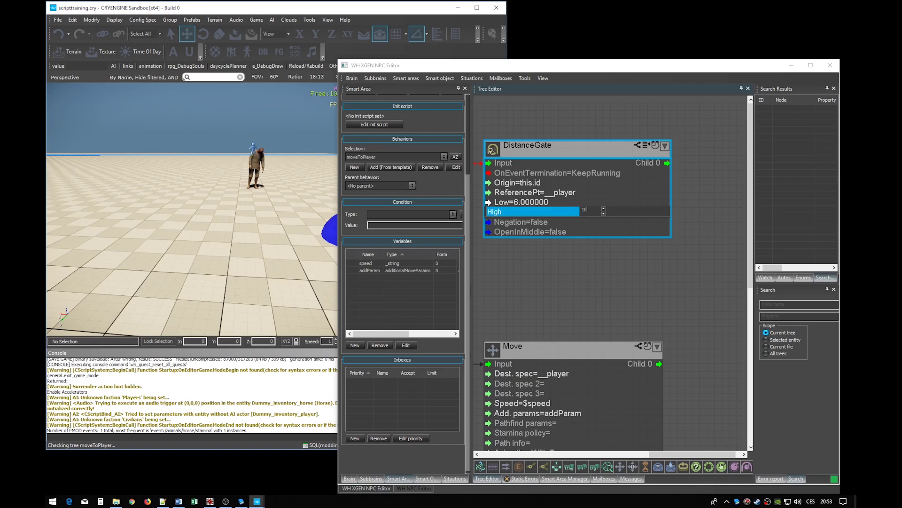
key(Return)
scroll(616, 268, down, 2)
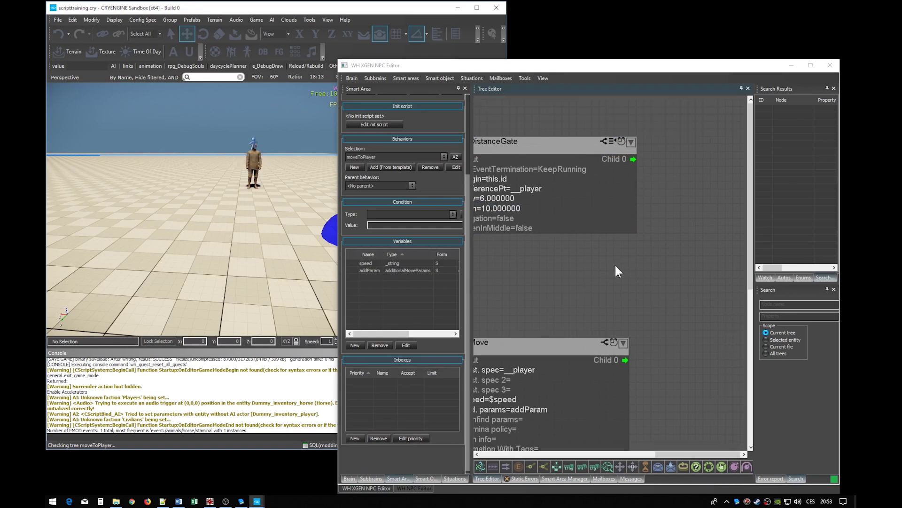
Add a Sequence under the DistanceGate with an Expression setting $speed = "Walk"
click(639, 163)
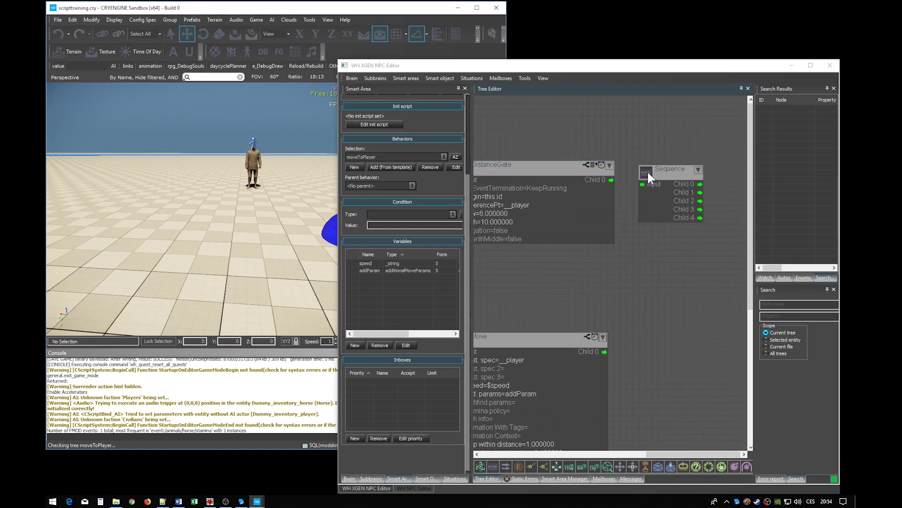
drag(612, 179, 637, 180)
scroll(641, 200, down, 2)
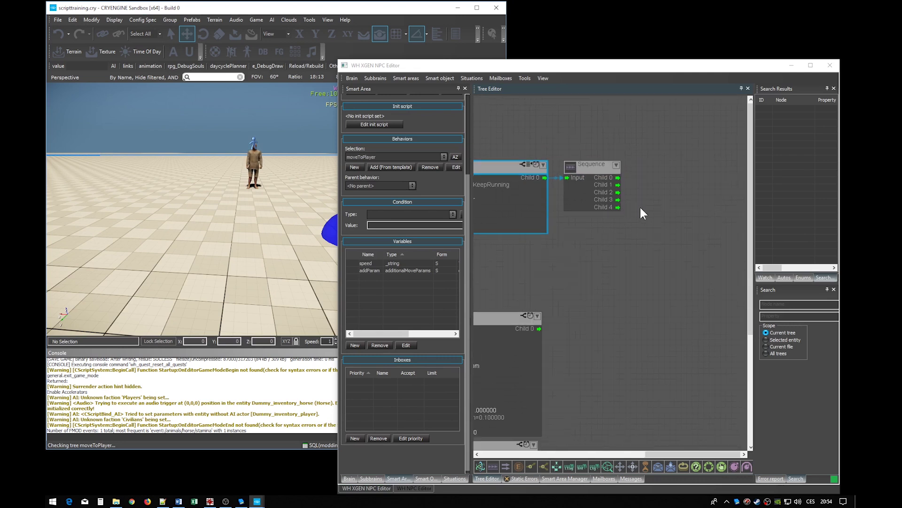
click(643, 162)
text(expre)
key(Return)
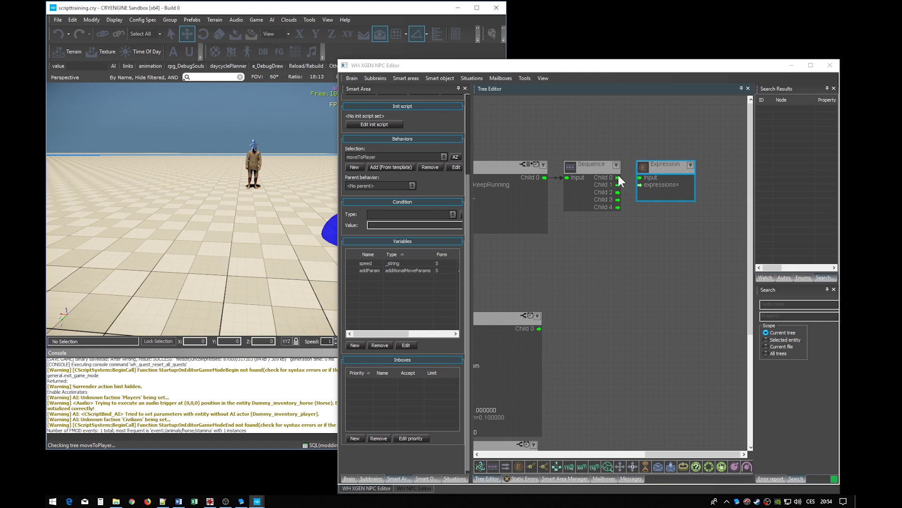
drag(618, 177, 652, 180)
double_click(655, 184)
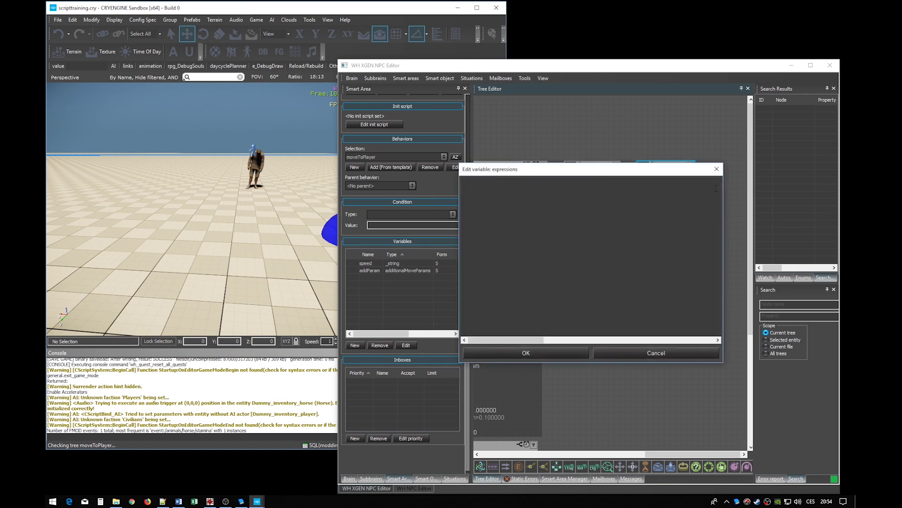
text($speed)
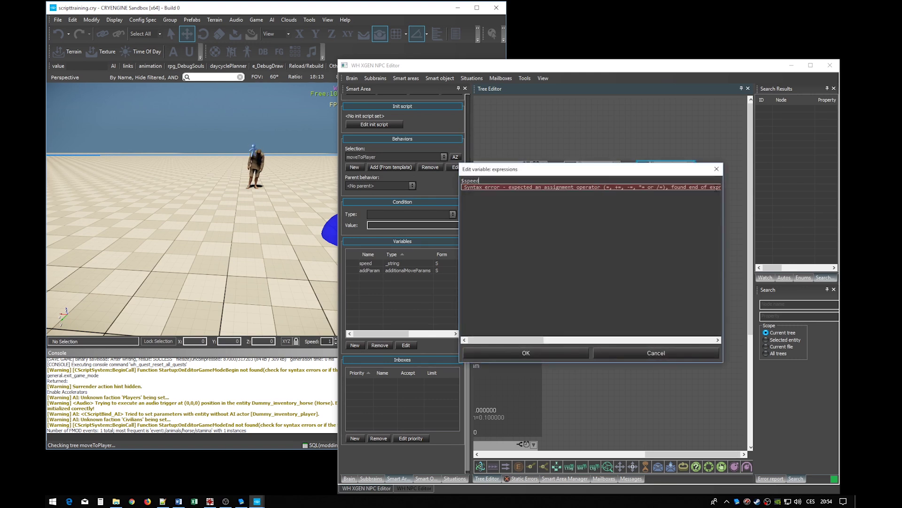
text( = "")
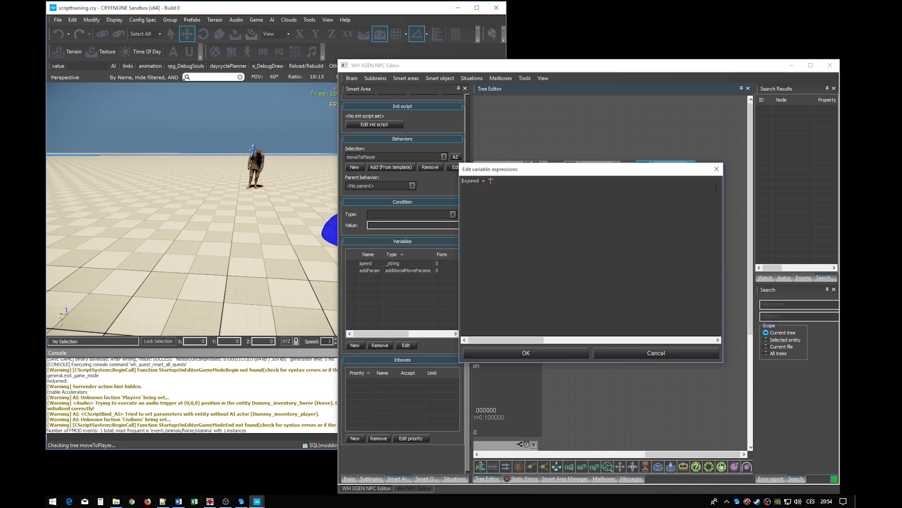
text(Walk)
key(ctrl+Return)
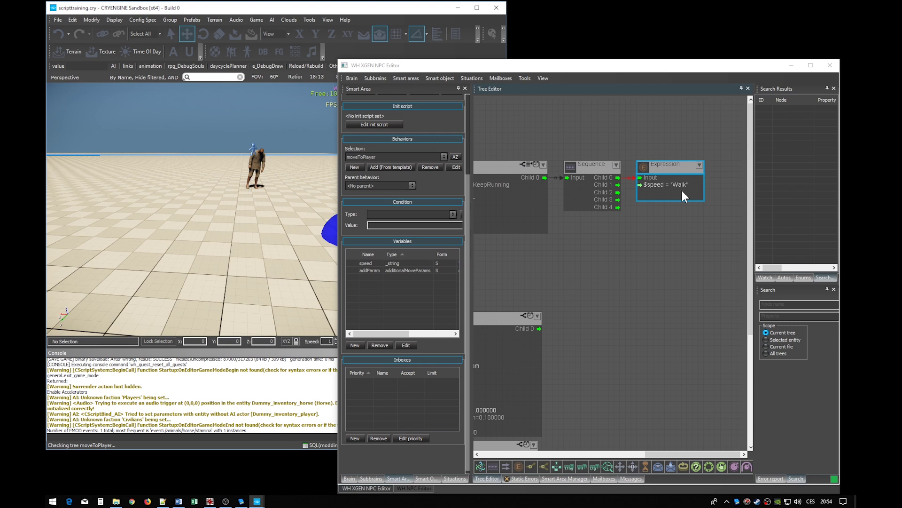
Add a Wait node and link it as the Sequence's second child
click(648, 235)
key(w)
drag(660, 233, 651, 215)
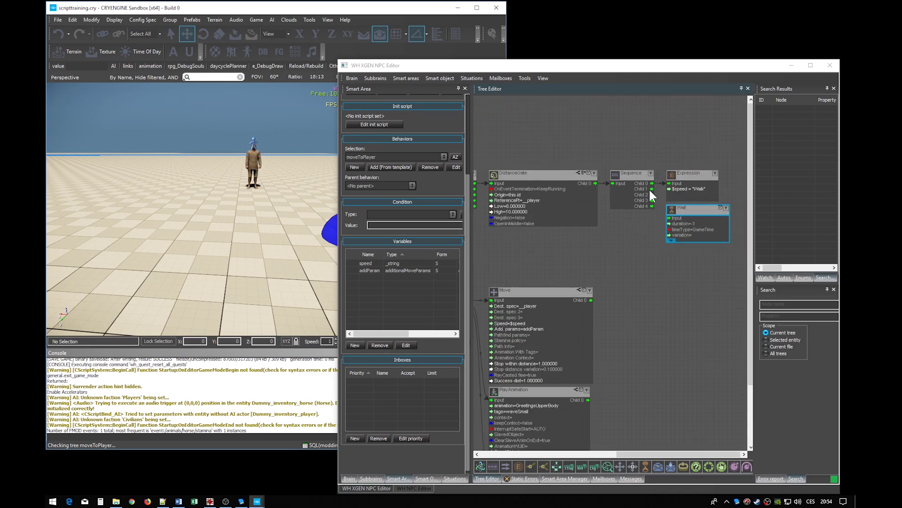
drag(653, 188, 669, 218)
scroll(664, 240, up, 1)
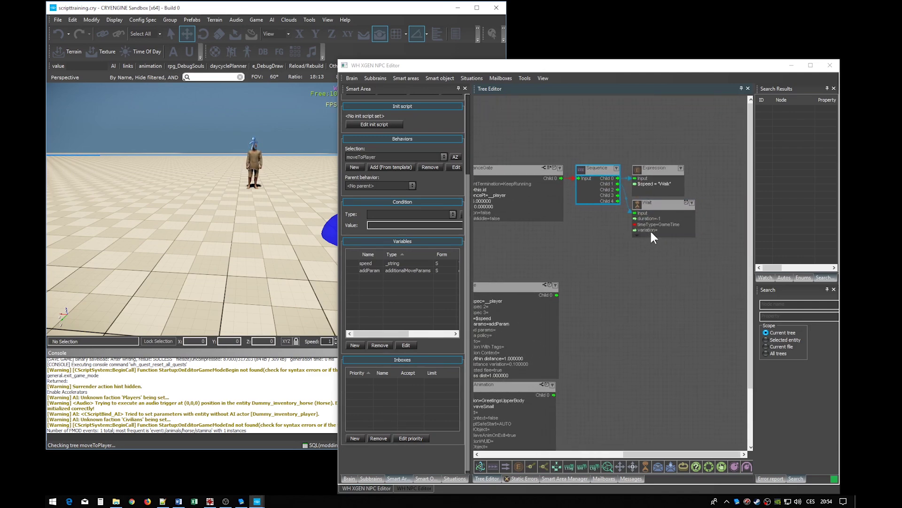
scroll(650, 229, up, 2)
scroll(615, 230, up, 1)
scroll(567, 199, up, 1)
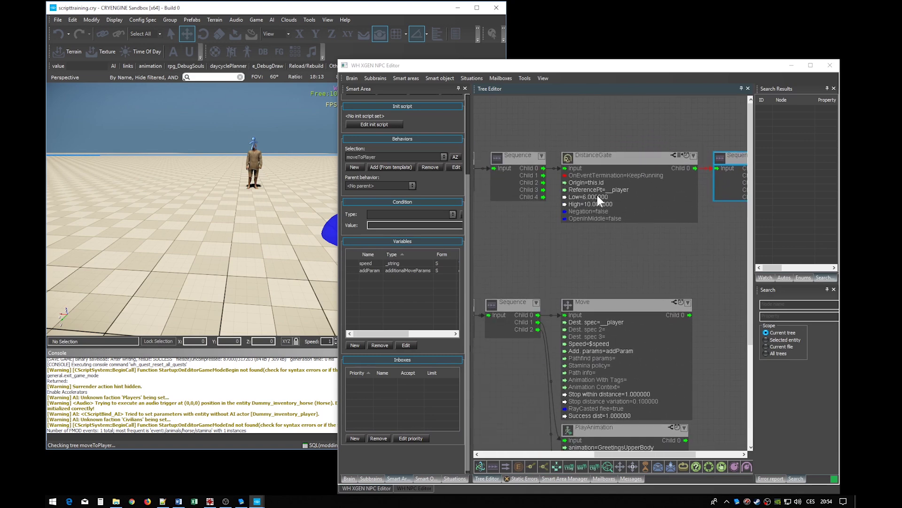
scroll(600, 130, down, 1)
Set the DistanceGate's OnEventTermination to Halt
click(542, 152)
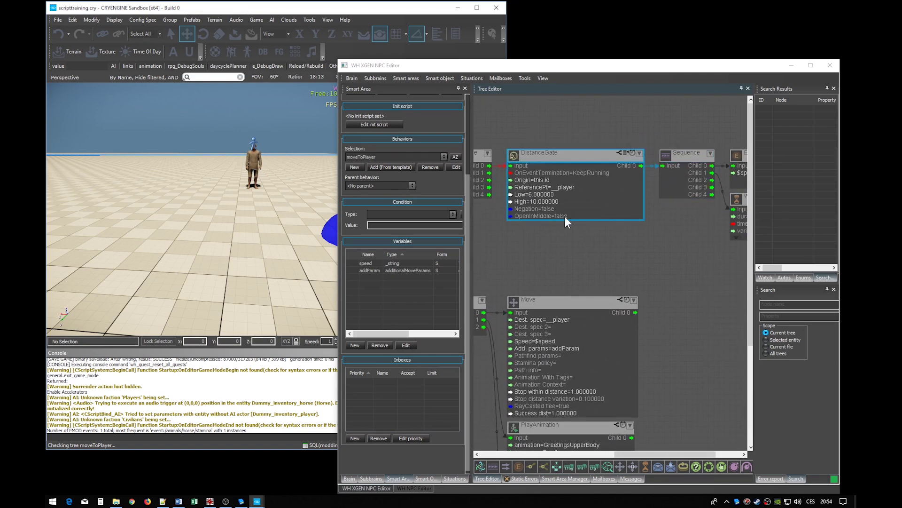
click(611, 225)
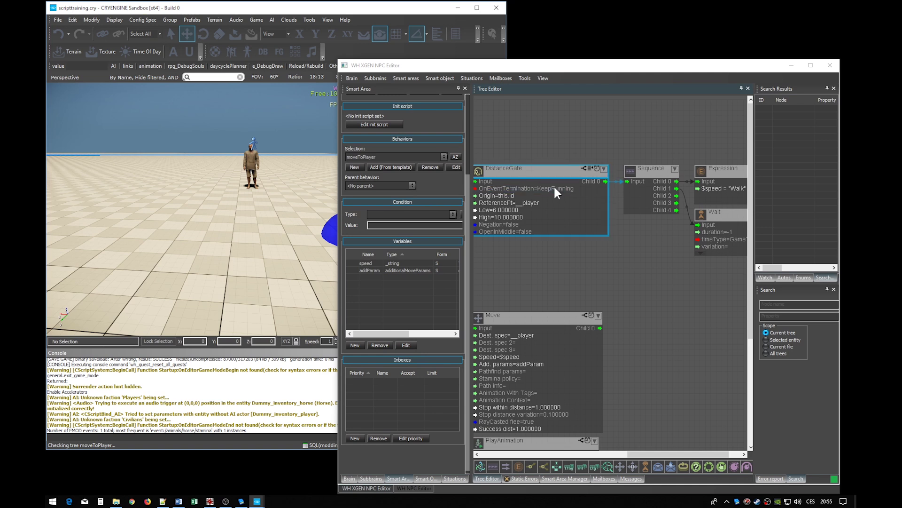
double_click(555, 188)
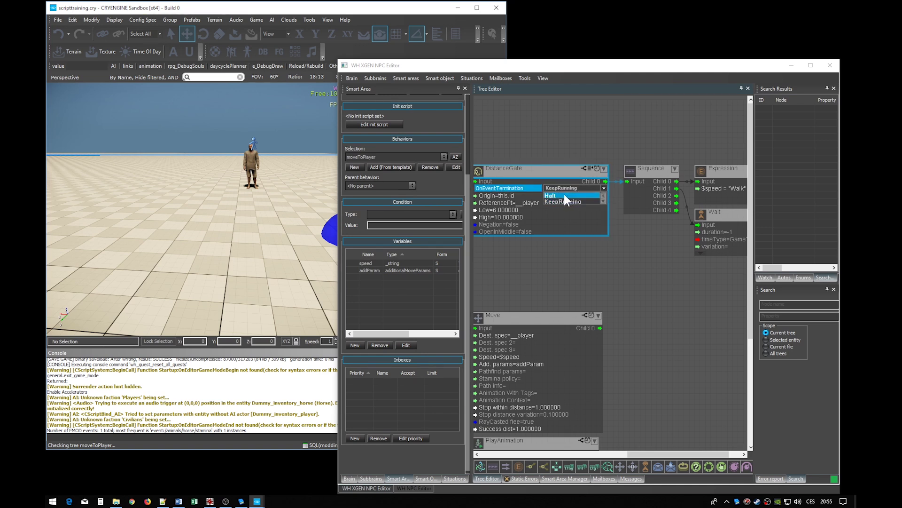
click(564, 194)
mouse_move(631, 250)
middle_down()
mouse_move(664, 236)
mouse_move(613, 232)
middle_up()
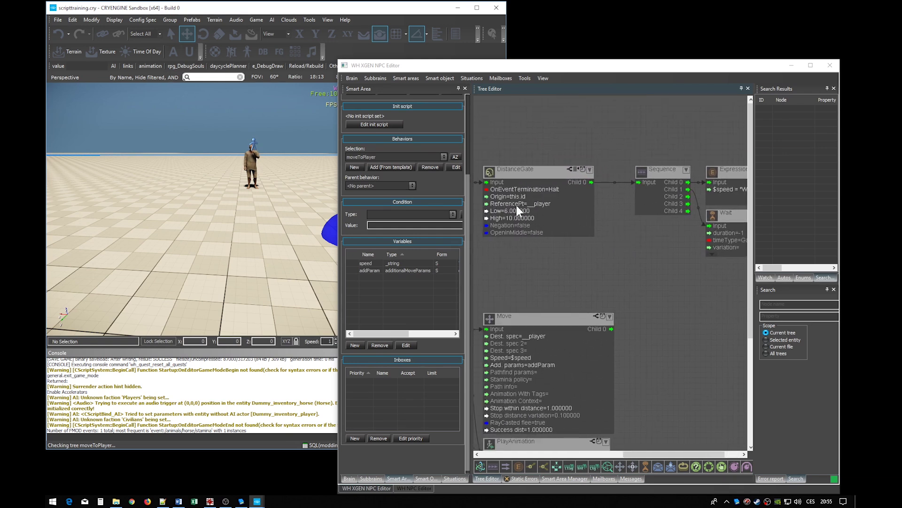
mouse_move(508, 218)
scroll(503, 216, down, 2)
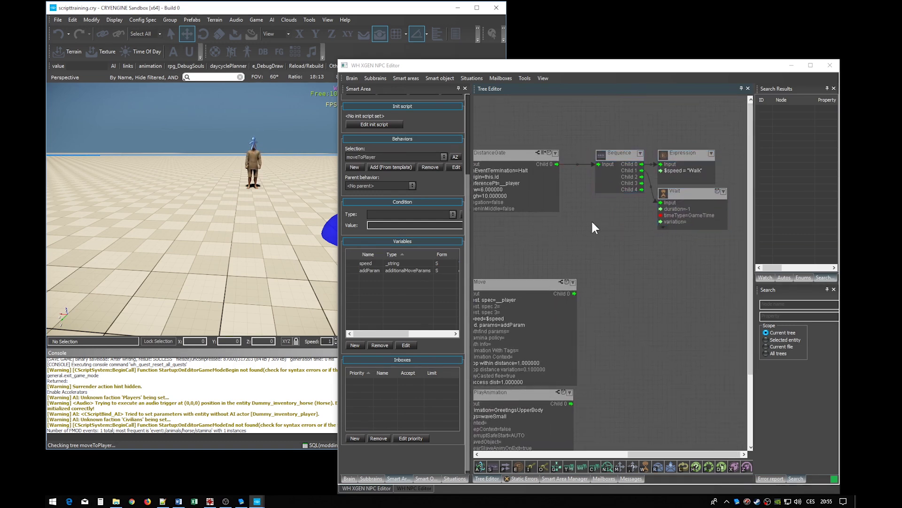
scroll(593, 223, up, 2)
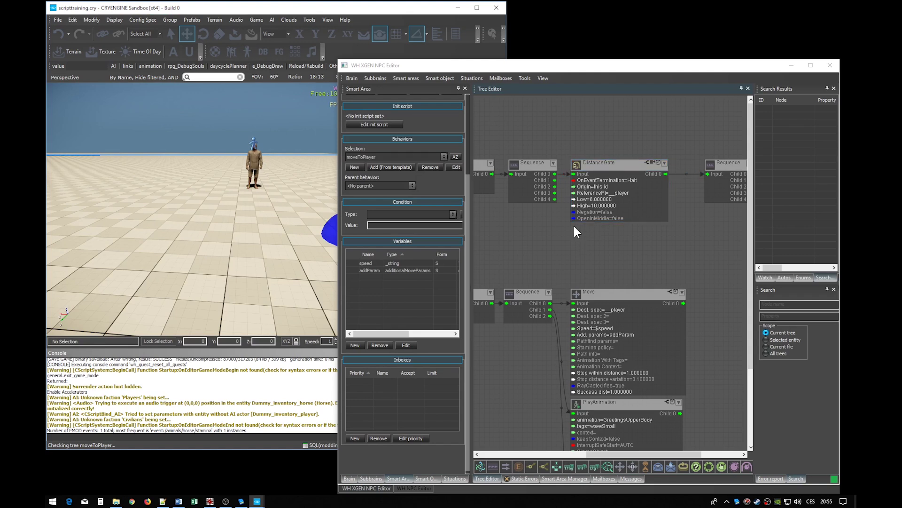
scroll(621, 244, up, 1)
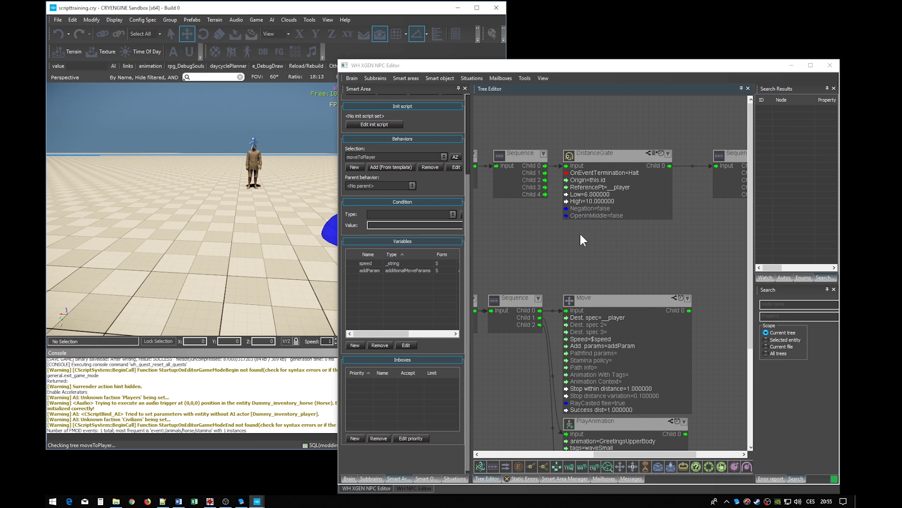
Add a VarOperation on variable speed as the Sequence's second child after the DistanceGate
key(q)
key(BackSpace)
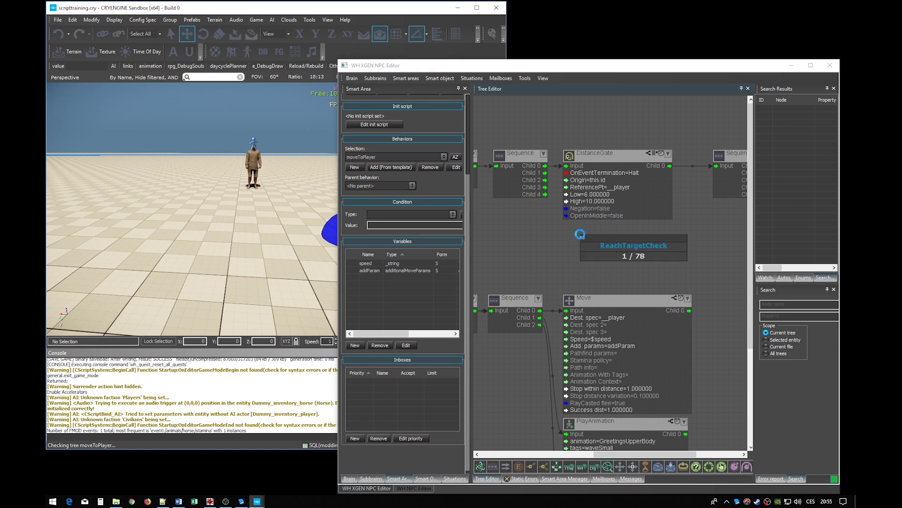
text(varop)
key(Return)
drag(610, 240, 599, 233)
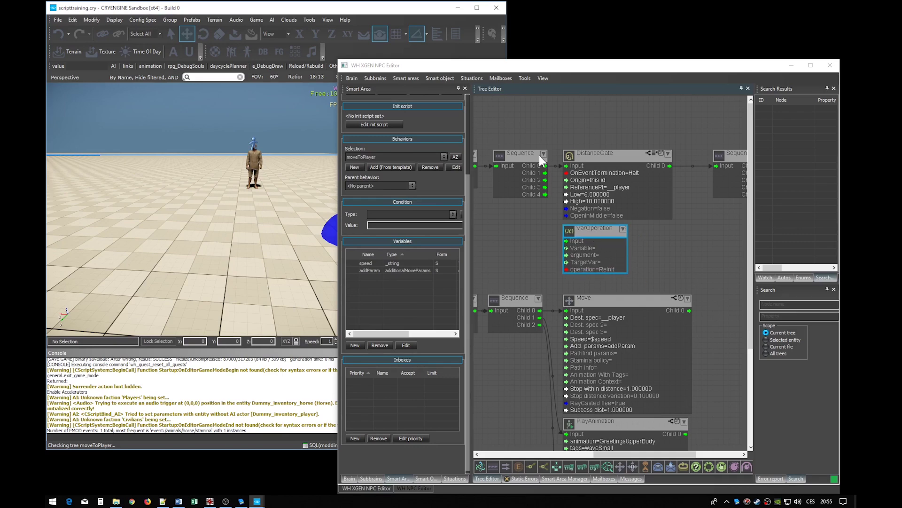
drag(544, 173, 568, 240)
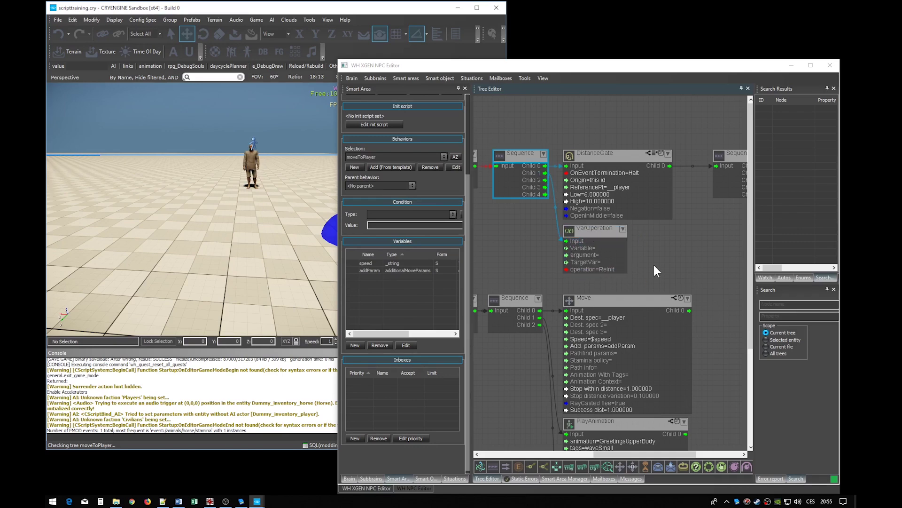
double_click(586, 248)
text(spe)
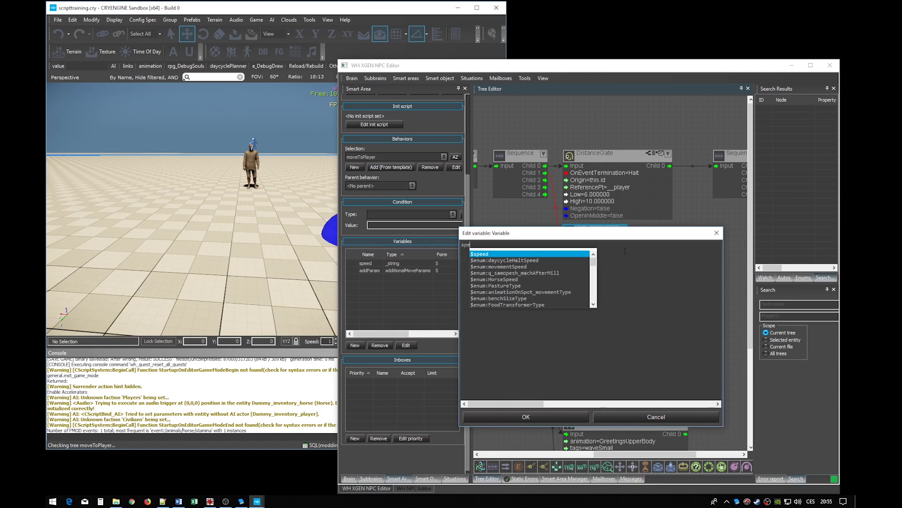
key(Return)
click(662, 248)
Inspect the speed variable's settings, confirming its default value Run
right_drag(667, 250, 708, 192)
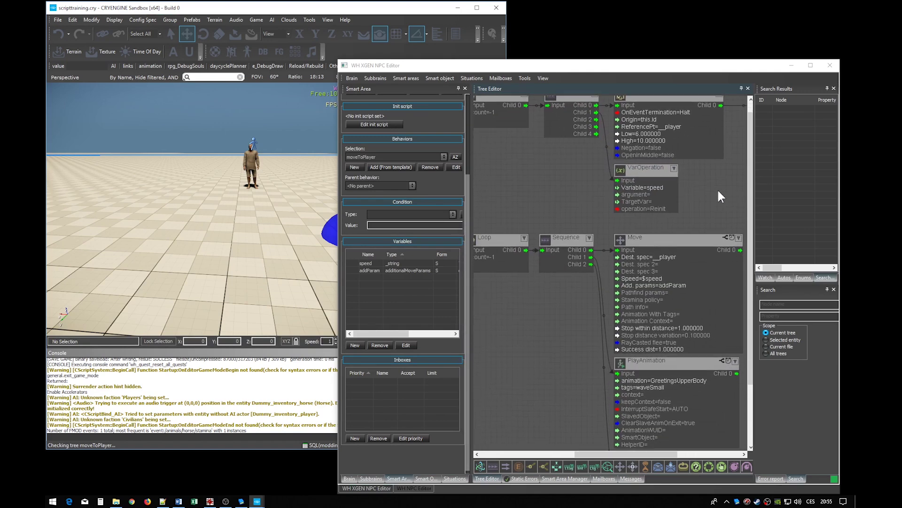
scroll(707, 192, down, 1)
click(525, 228)
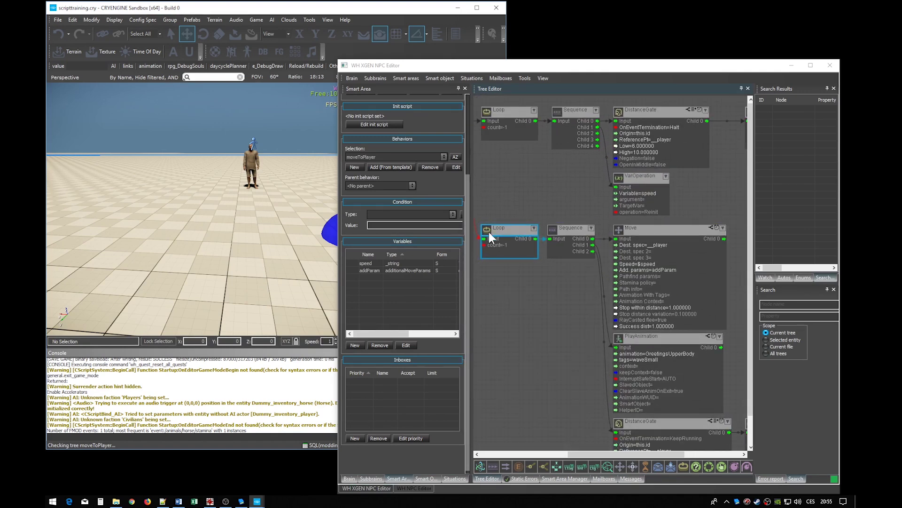
double_click(378, 264)
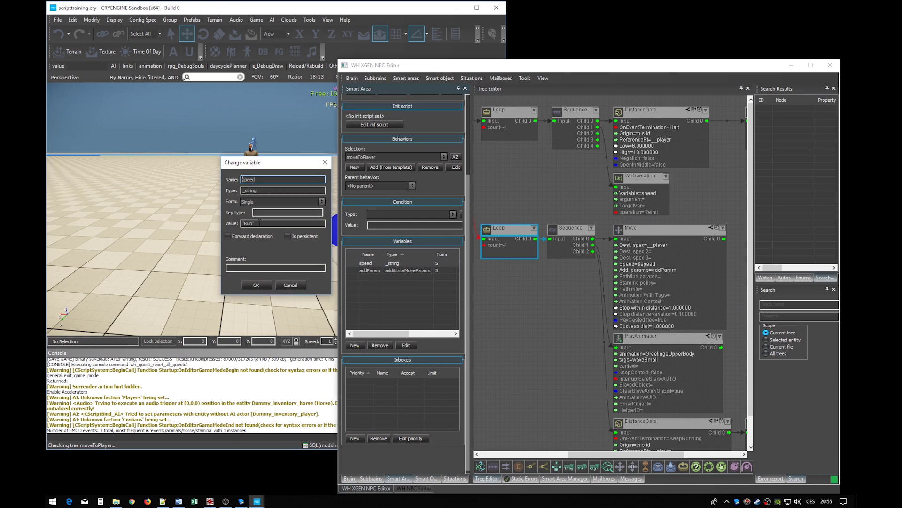
key(Return)
click(577, 200)
right_drag(577, 201, 604, 206)
scroll(604, 205, down, 2)
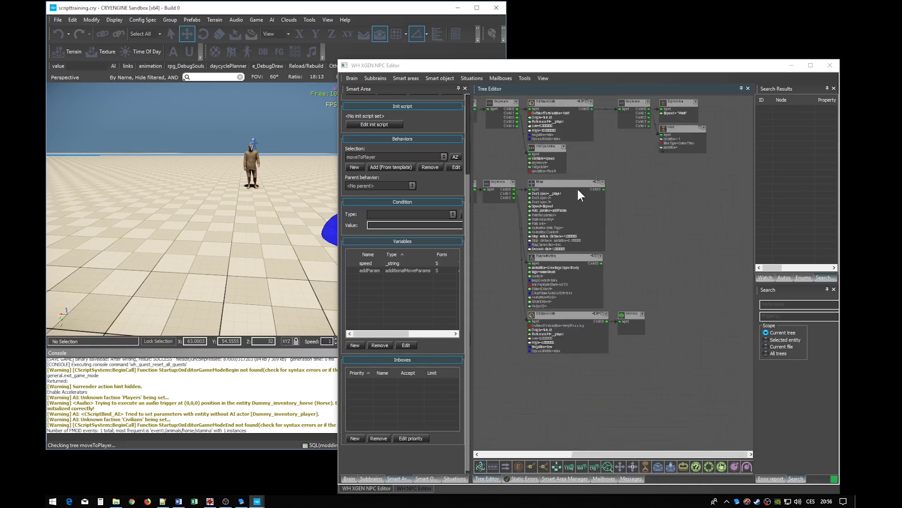
scroll(578, 188, down, 1)
Play-test the level in game mode, then return to the NPC editor
click(197, 222)
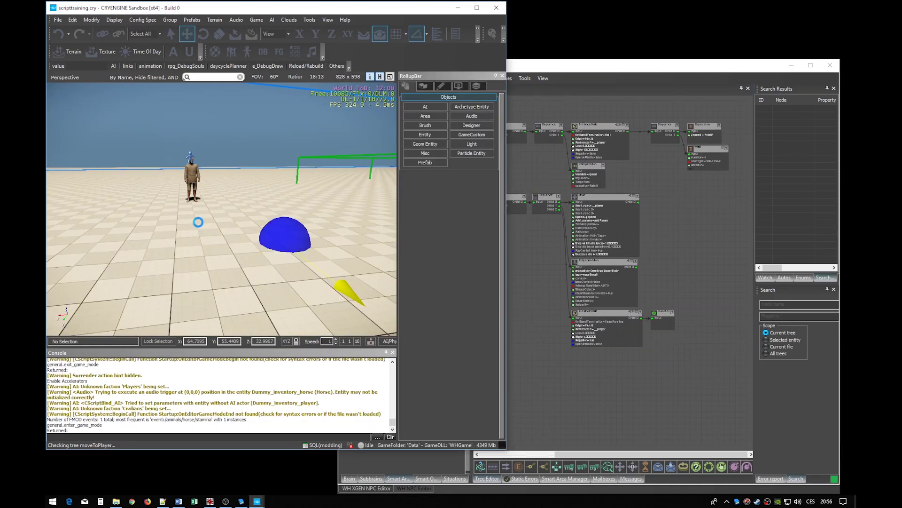
key(ctrl+g)
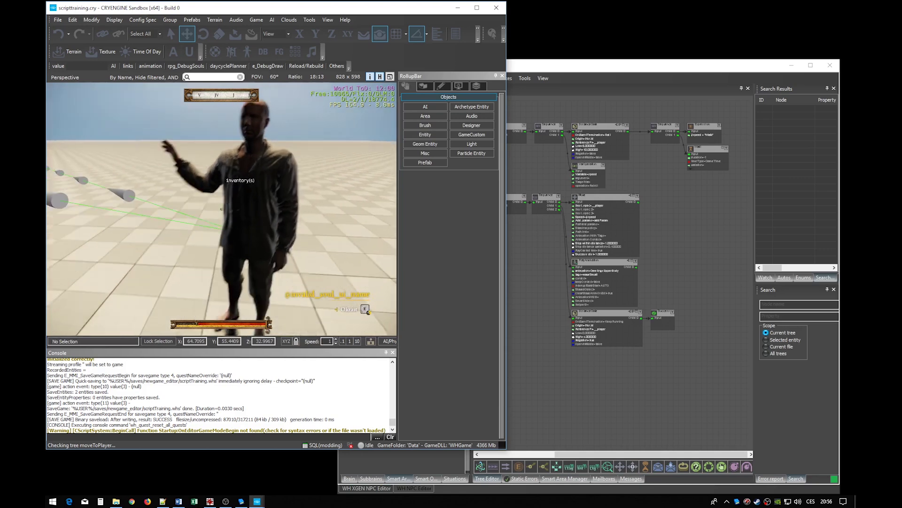
key(Escape)
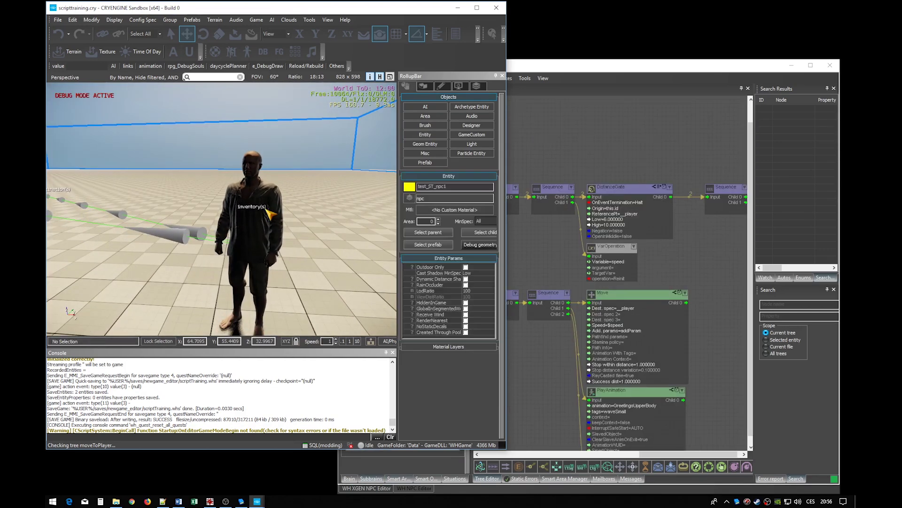
click(710, 254)
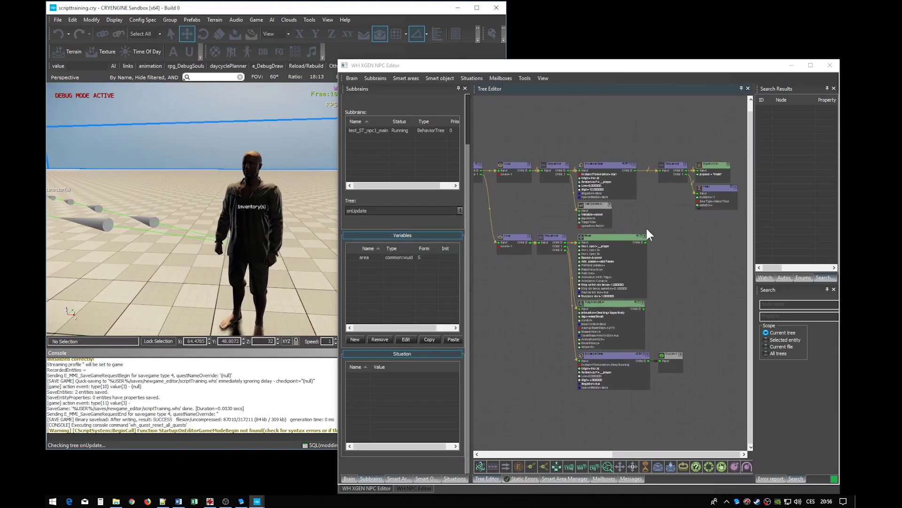
Widen the tree view, then resume play-testing the NPC walking toward the player
drag(753, 185, 814, 189)
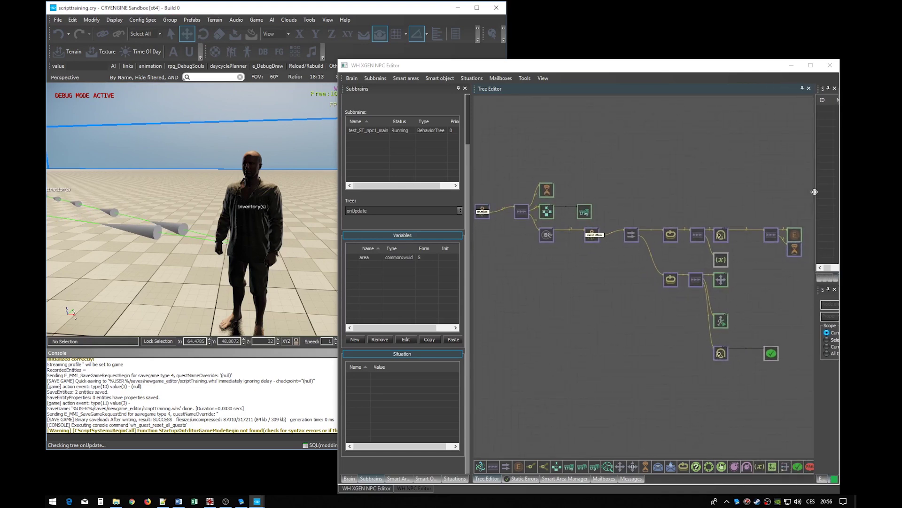
scroll(668, 178, up, 1)
scroll(658, 165, up, 1)
scroll(662, 161, up, 1)
scroll(668, 123, up, 1)
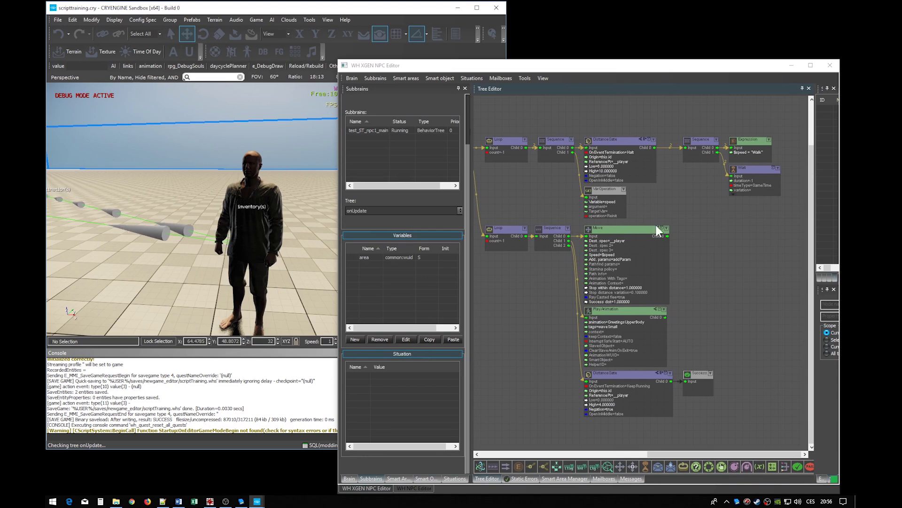
click(211, 177)
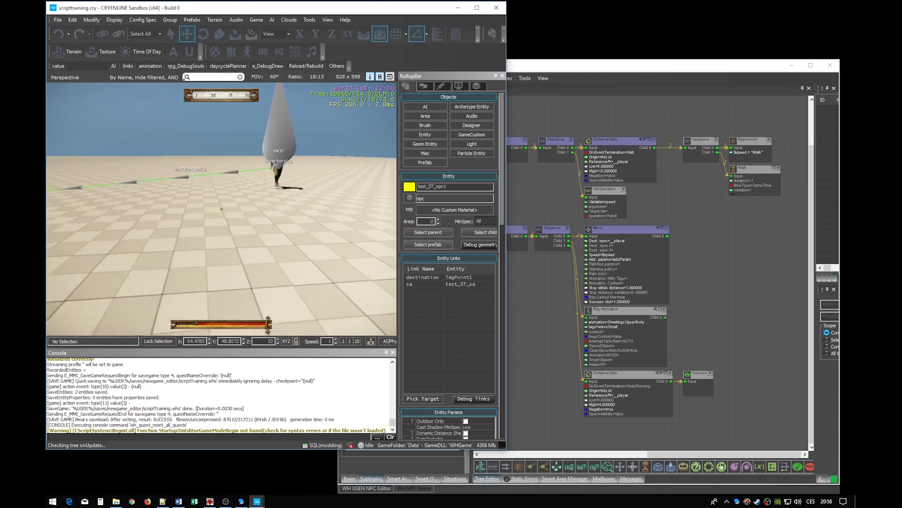
key(Escape)
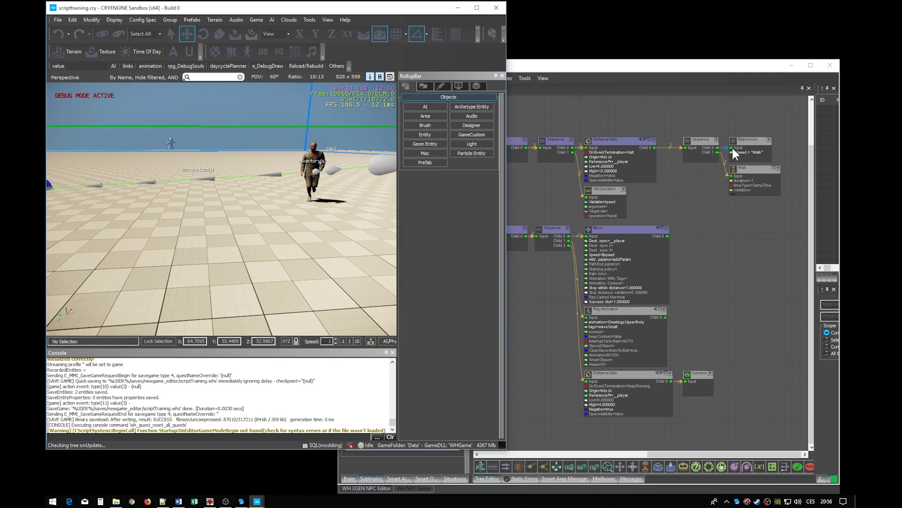
click(605, 196)
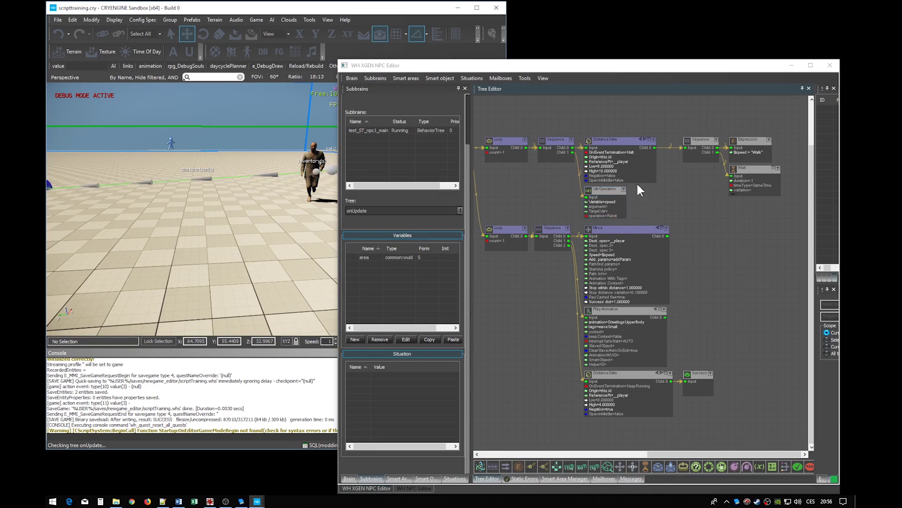
click(173, 208)
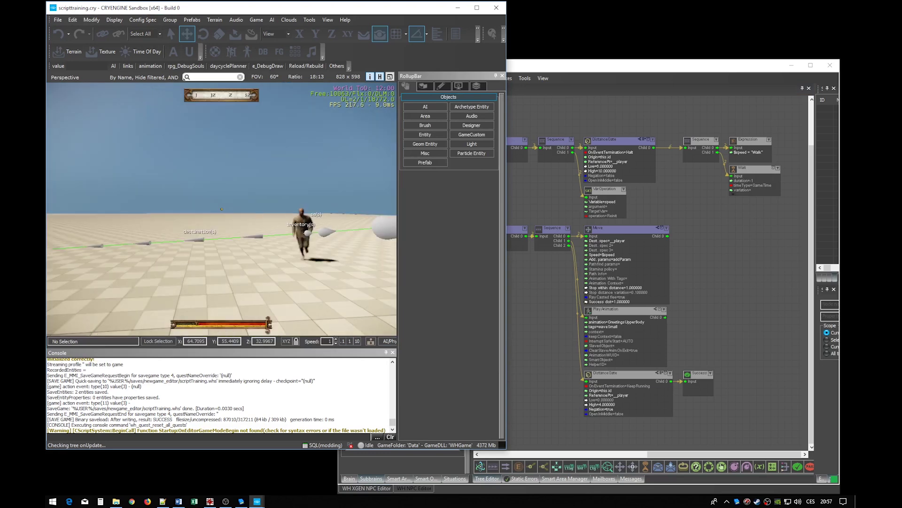